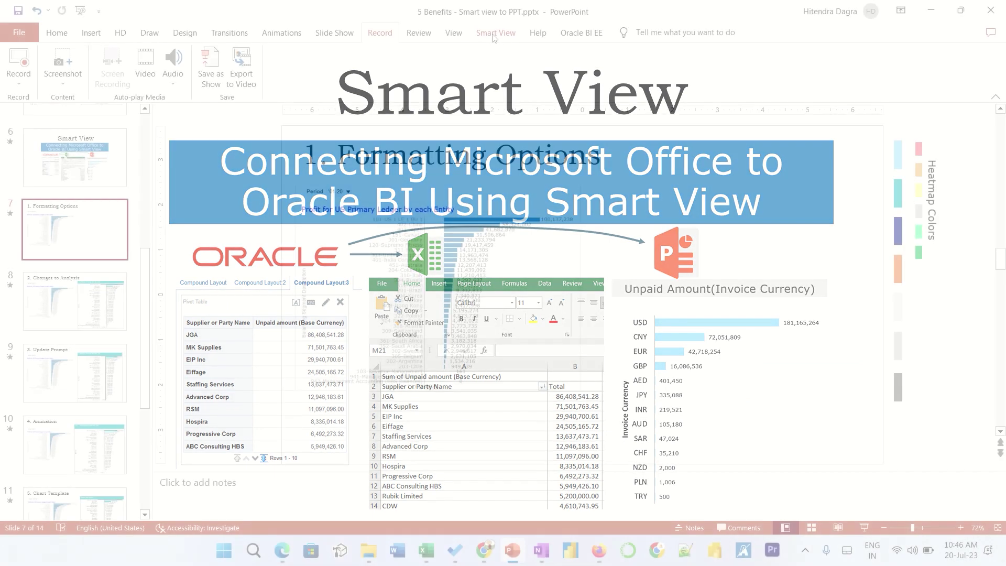
- Connect Smart View to the Oracle BI EE Test Environment using company single sign-on
click(494, 33)
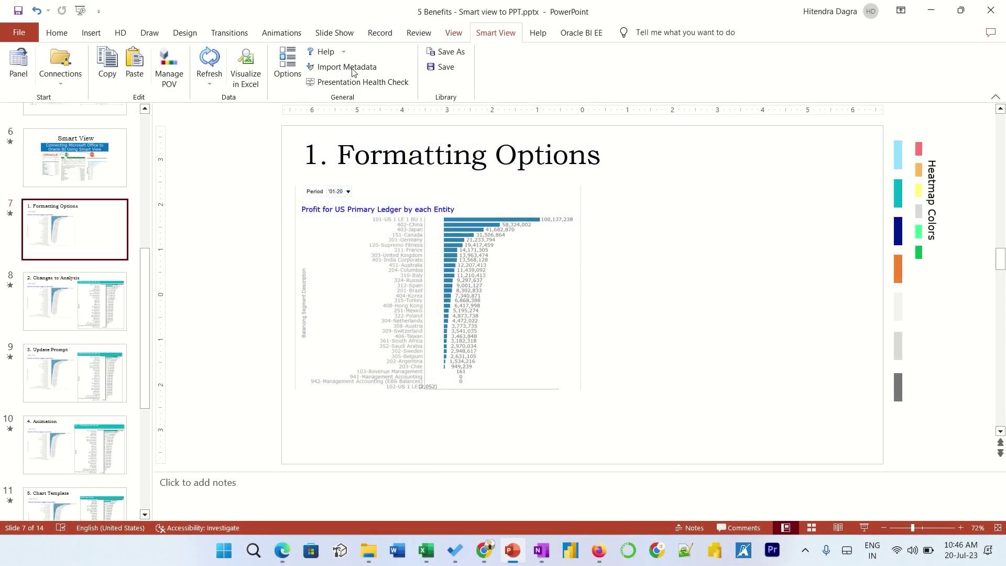
click(19, 62)
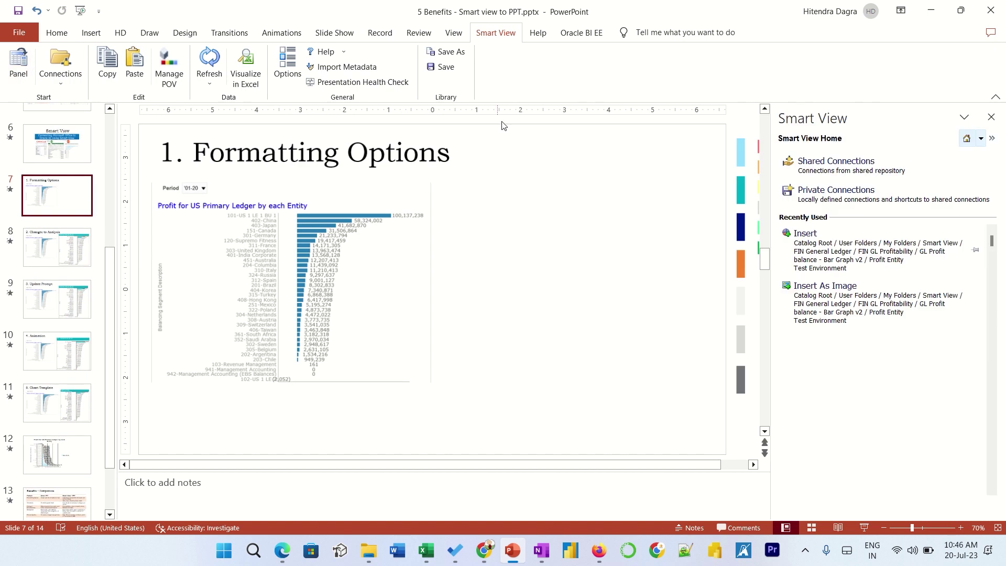
click(829, 193)
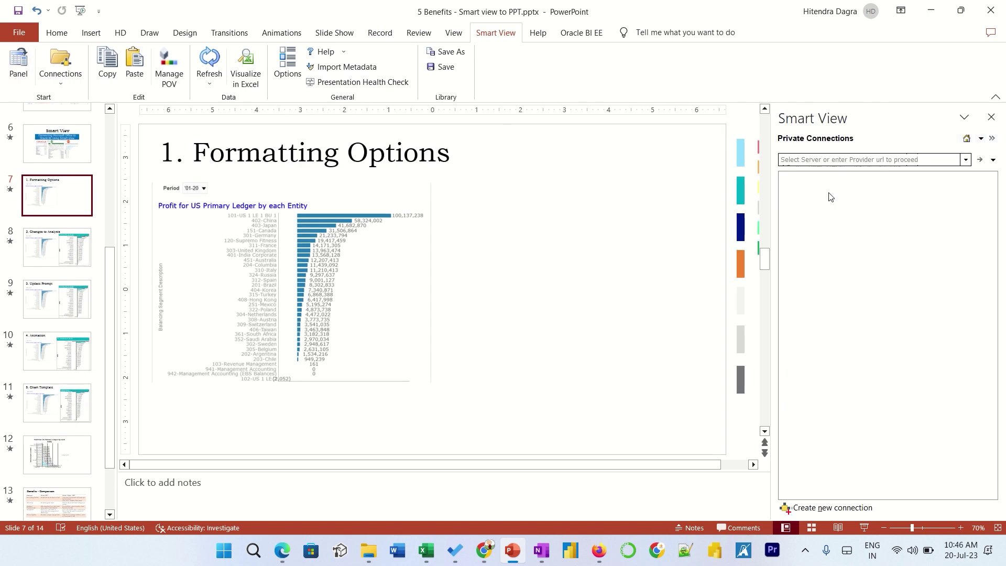
click(963, 160)
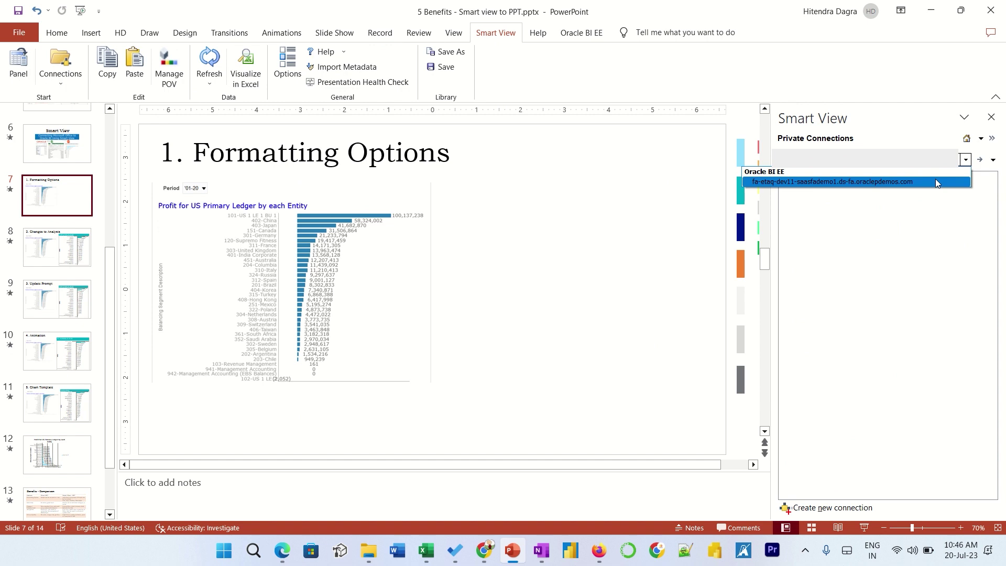
click(874, 180)
click(815, 177)
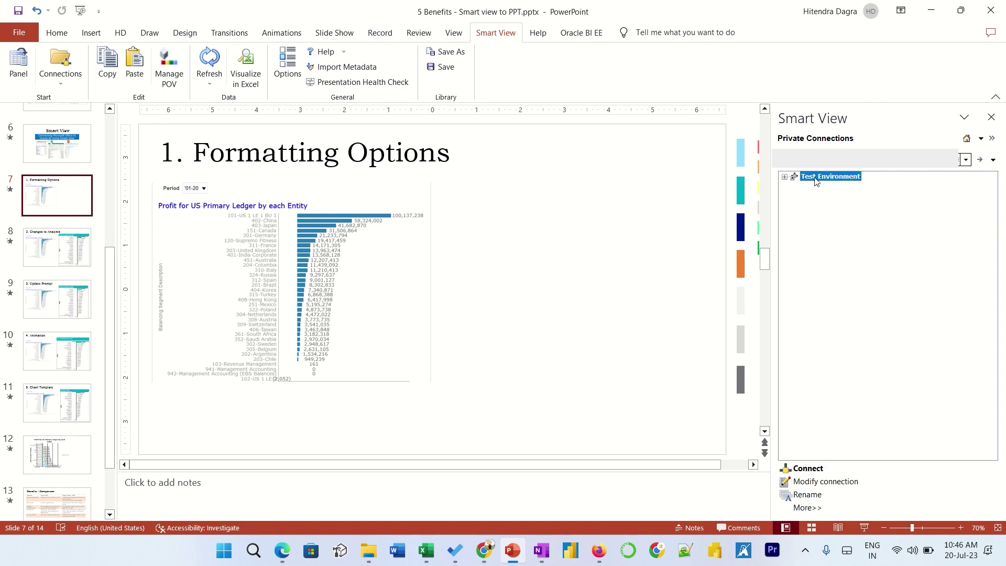
click(814, 469)
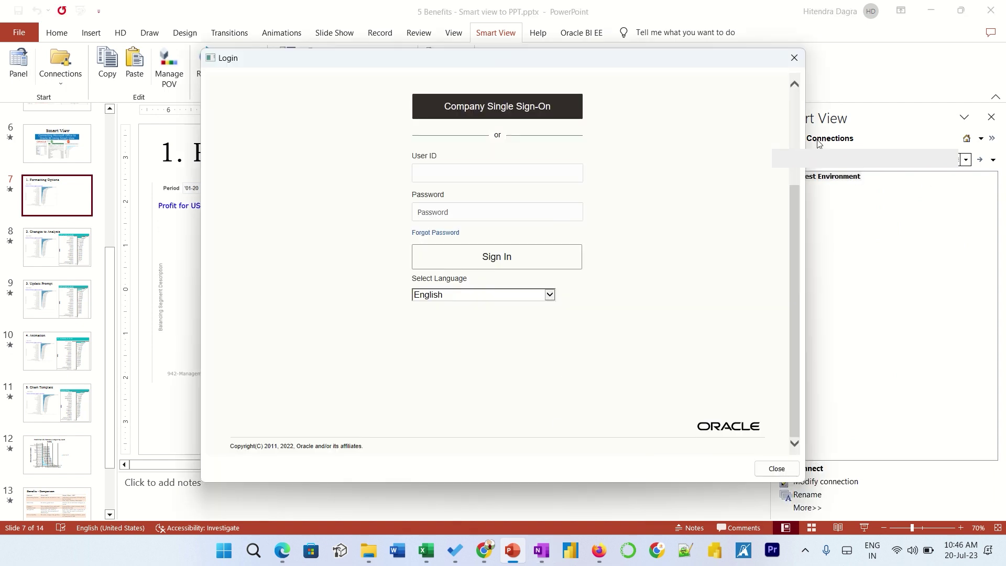
click(505, 112)
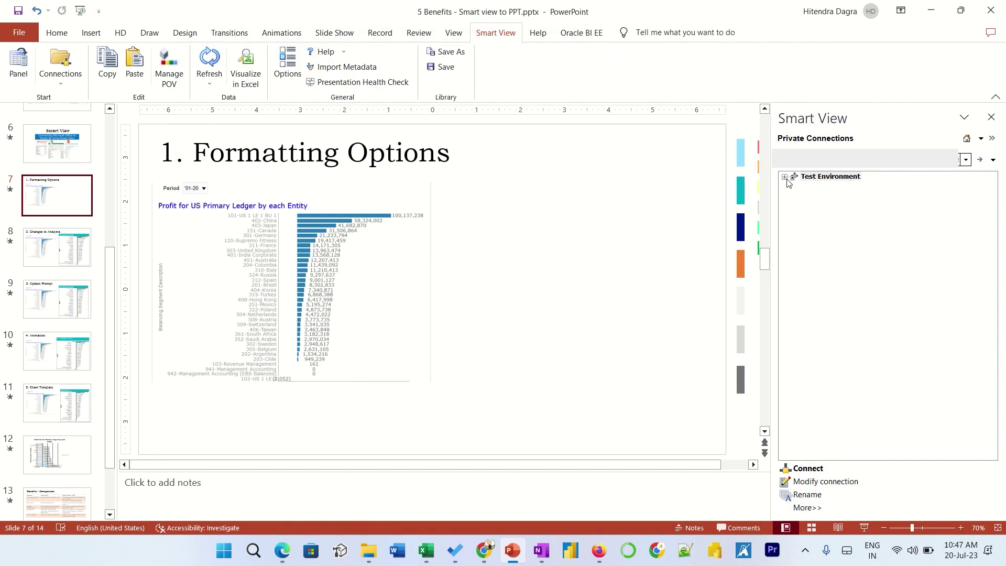
- Expand FIN General Ledger > FIN GL Profitability > GL Profit balance - Bar Graph v2 and select Profit Entity
click(815, 205)
click(824, 223)
click(834, 233)
click(844, 262)
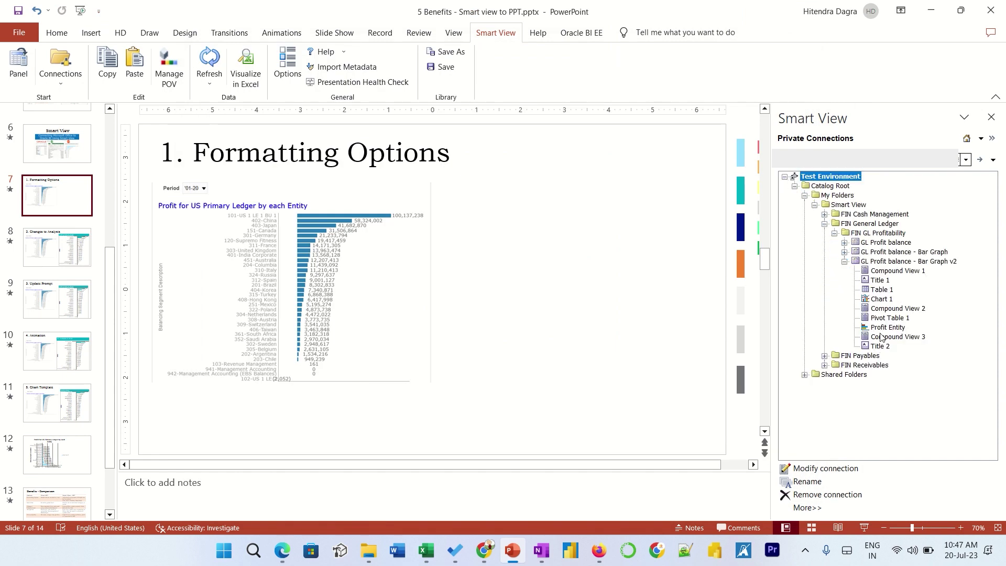
click(881, 328)
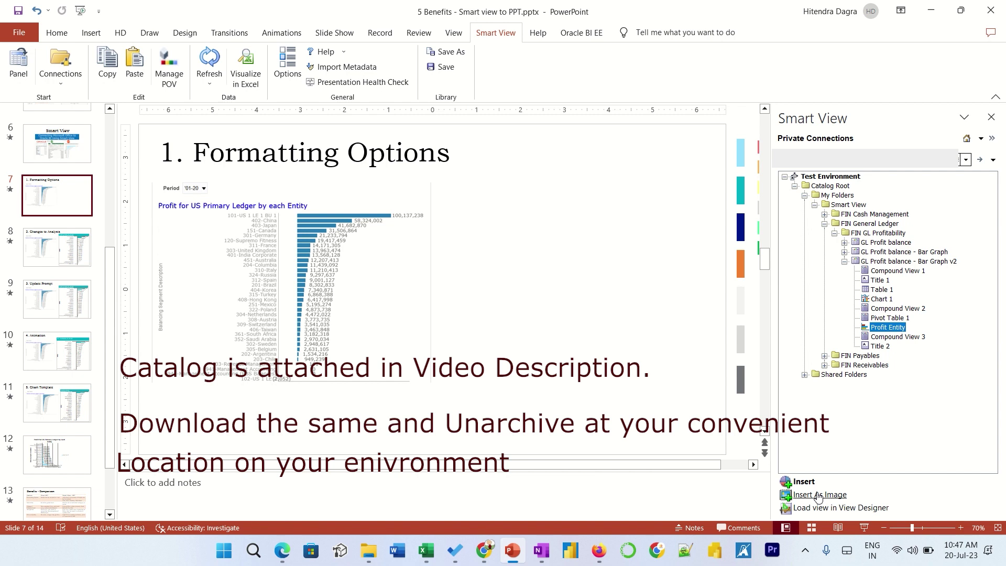
- Insert Profit Entity as a native chart on slide 7 and drag it right of the original image
click(806, 482)
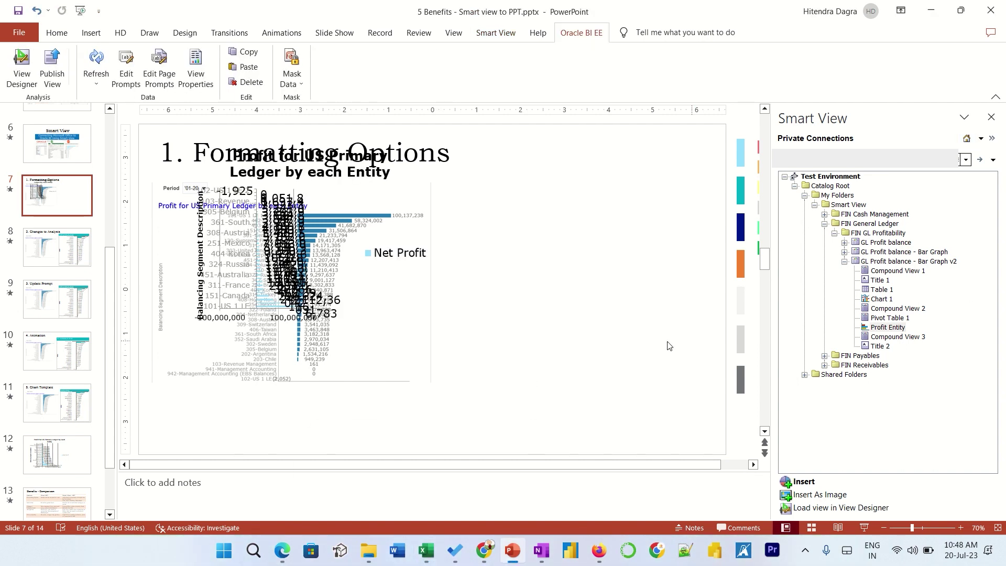
click(393, 293)
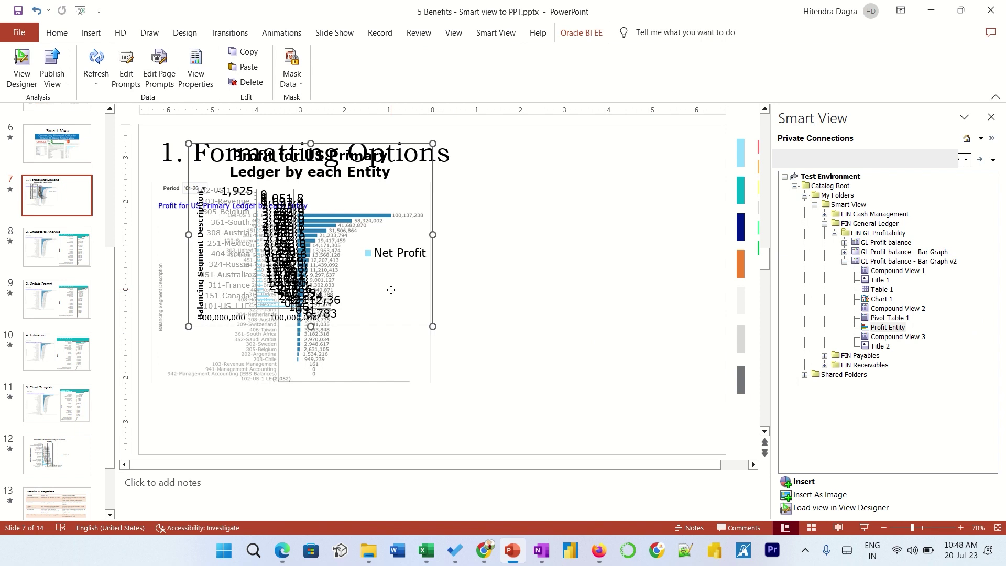
drag(430, 291, 686, 333)
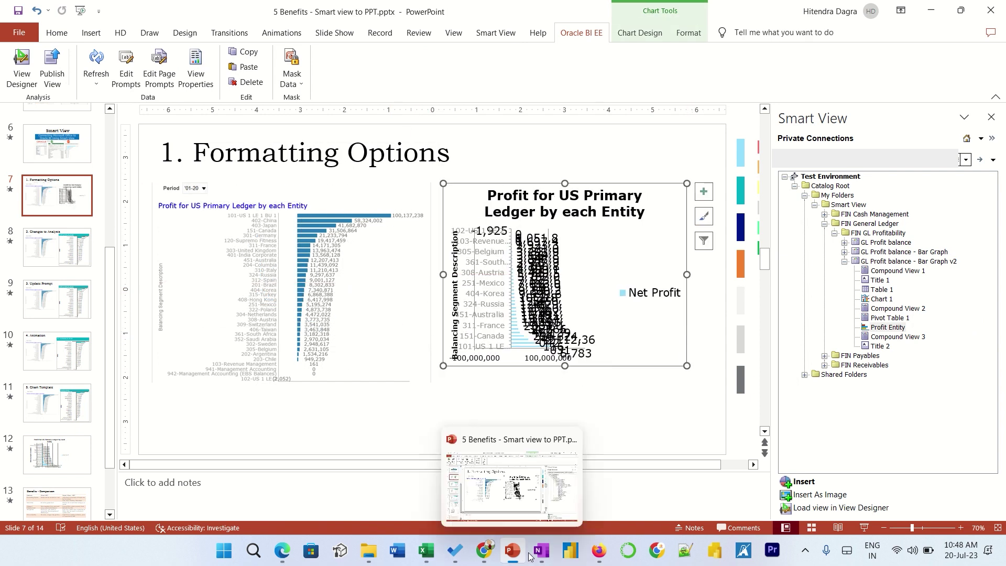
- Review the Profit Entity view in Firefox's Compound Layout:3, then minimize the browser
click(599, 550)
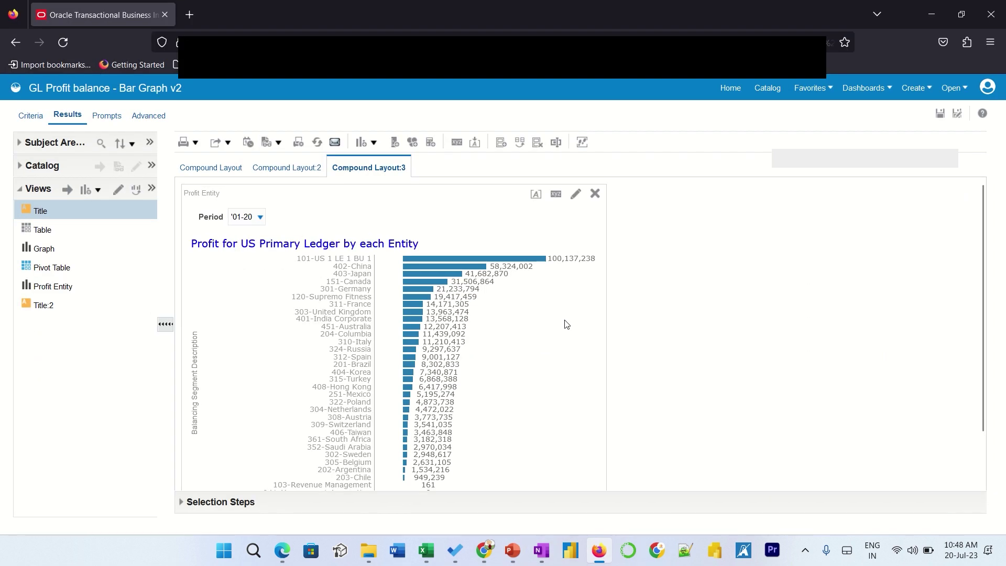
scroll(566, 324, down, 1)
scroll(567, 324, up, 1)
mouse_move(605, 553)
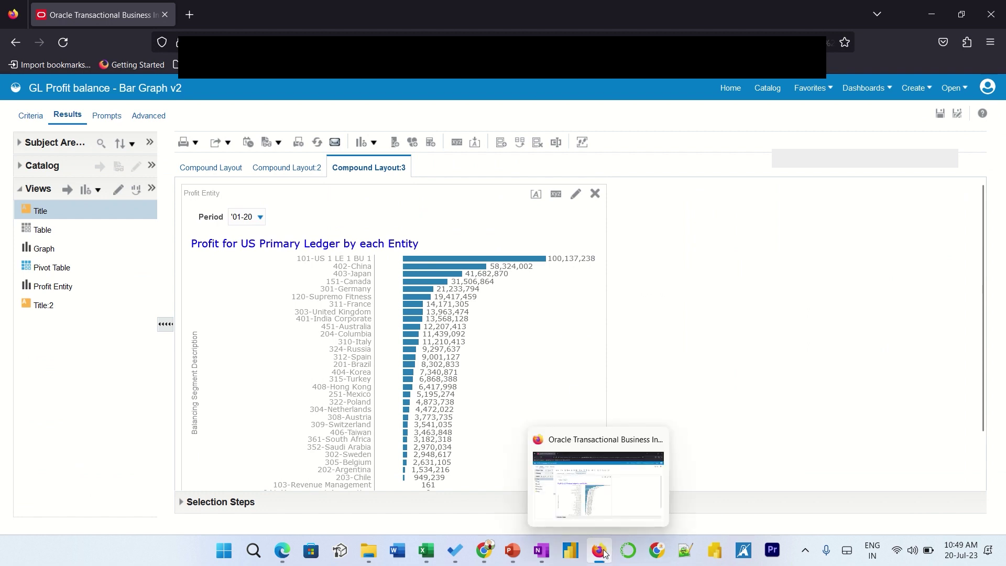
click(602, 556)
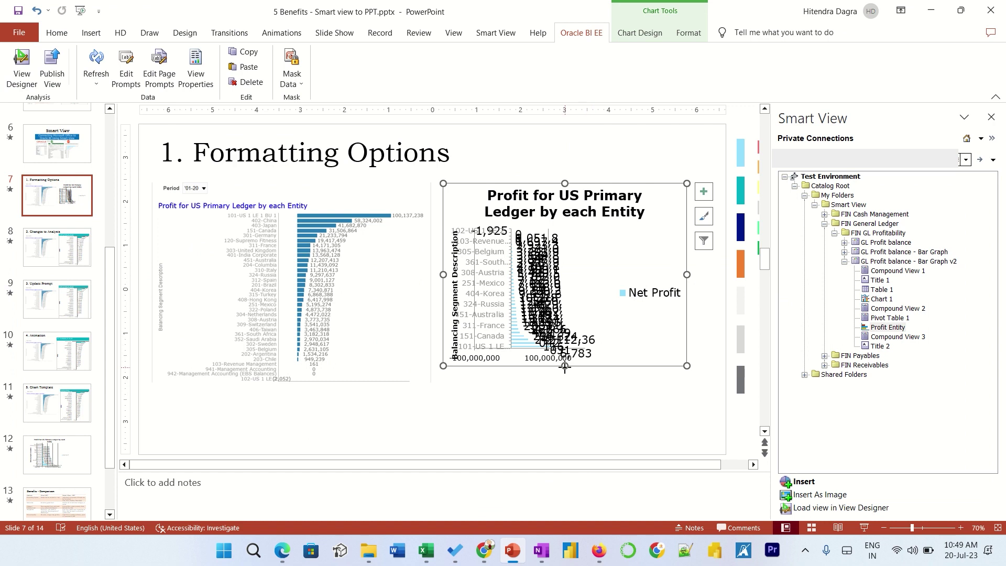
- Make the chart taller, delete the Net Profit legend and horizontal value axis, and close Smart View
drag(565, 370, 564, 412)
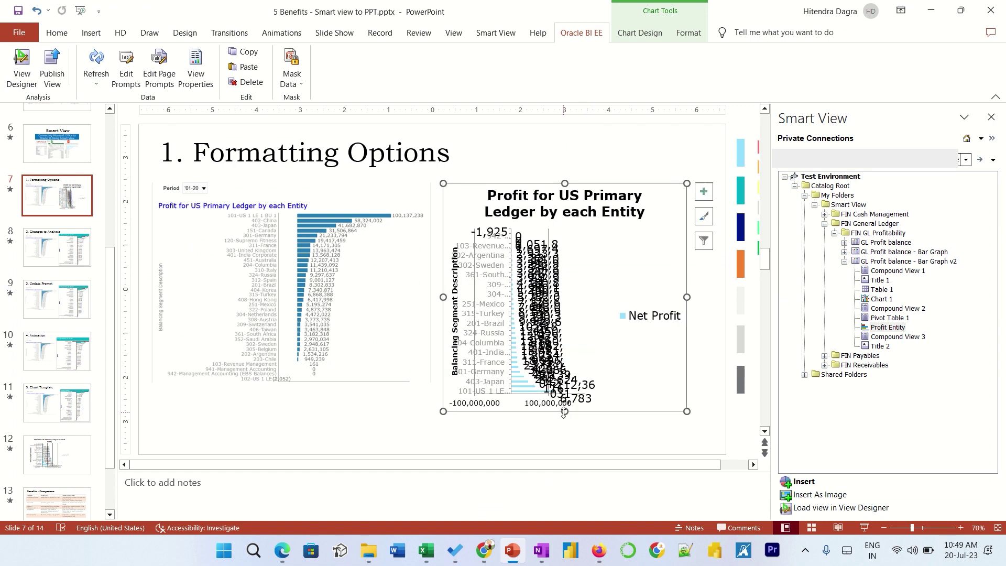
click(642, 325)
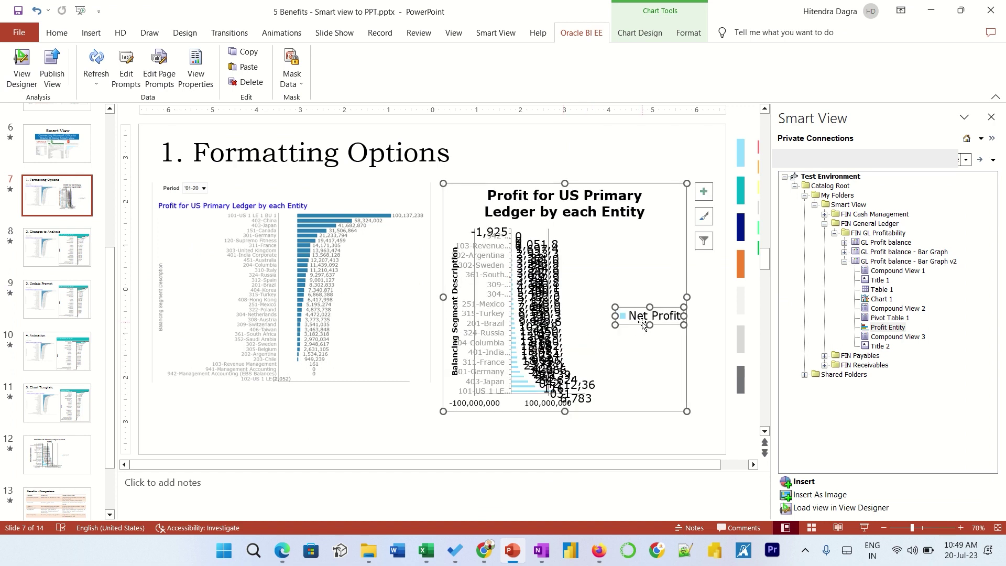
key(Delete)
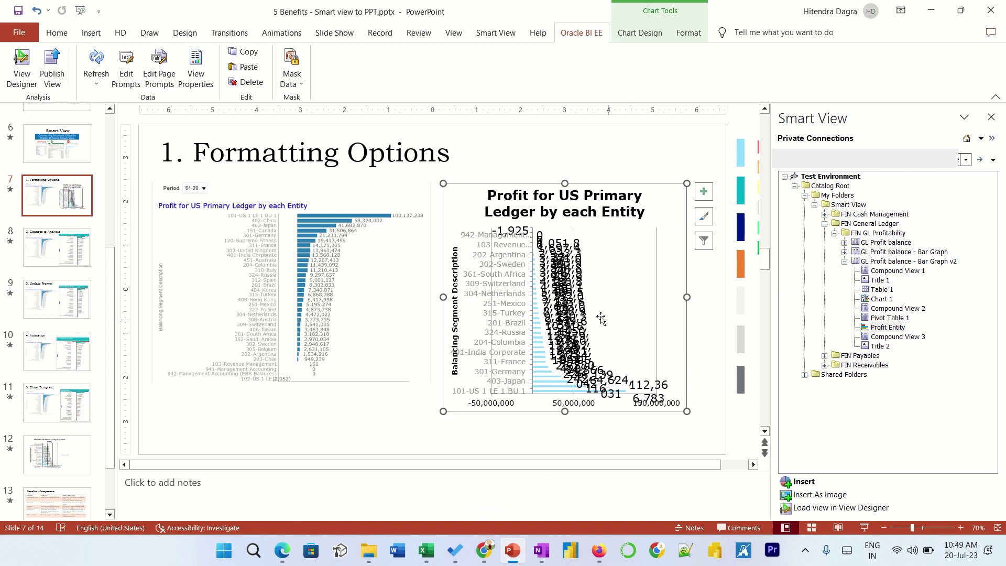
click(485, 408)
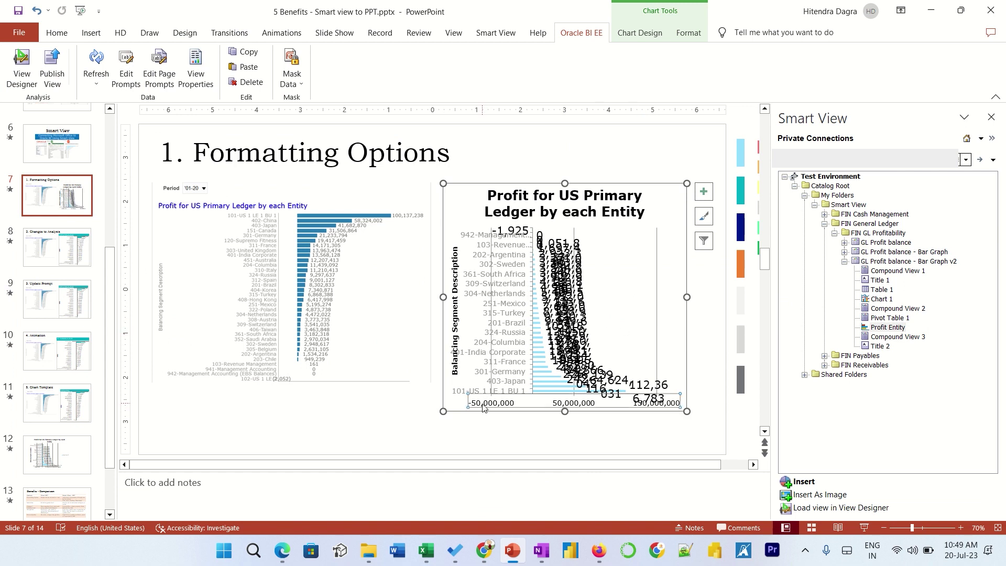
key(Delete)
click(602, 297)
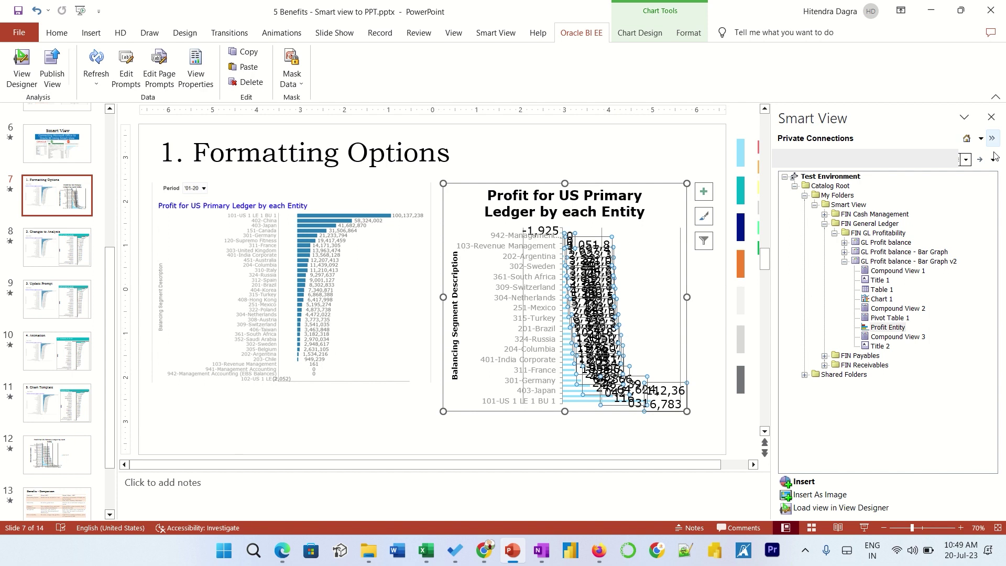
click(991, 117)
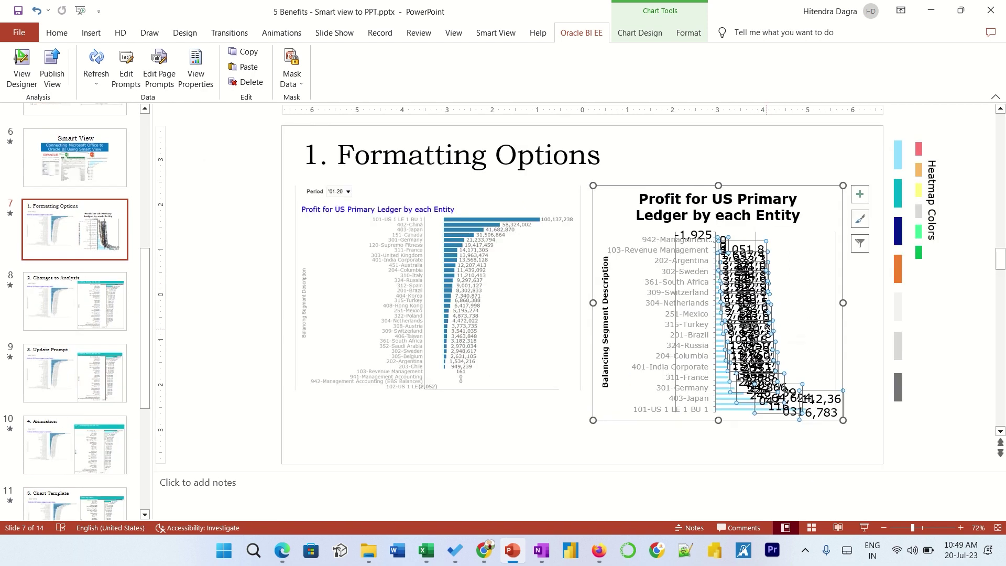
- Set the chart's data labels to a 10-point font
right_click(757, 340)
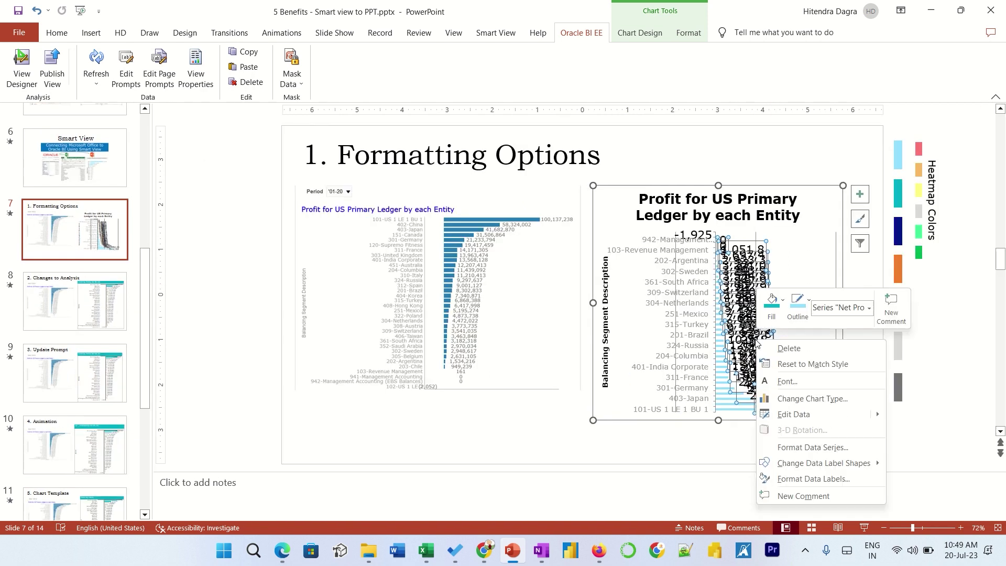
click(806, 480)
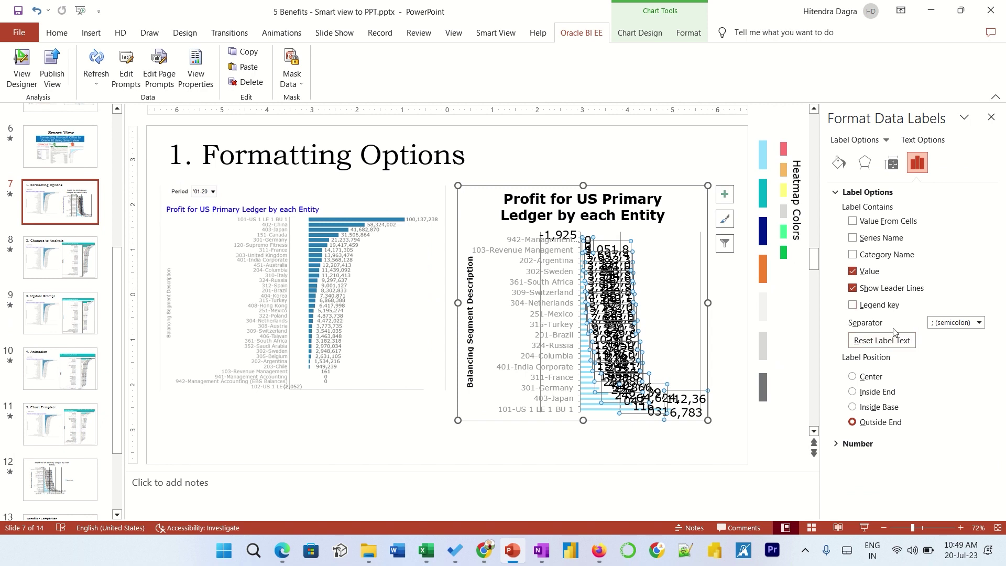
click(56, 35)
click(313, 58)
text(8)
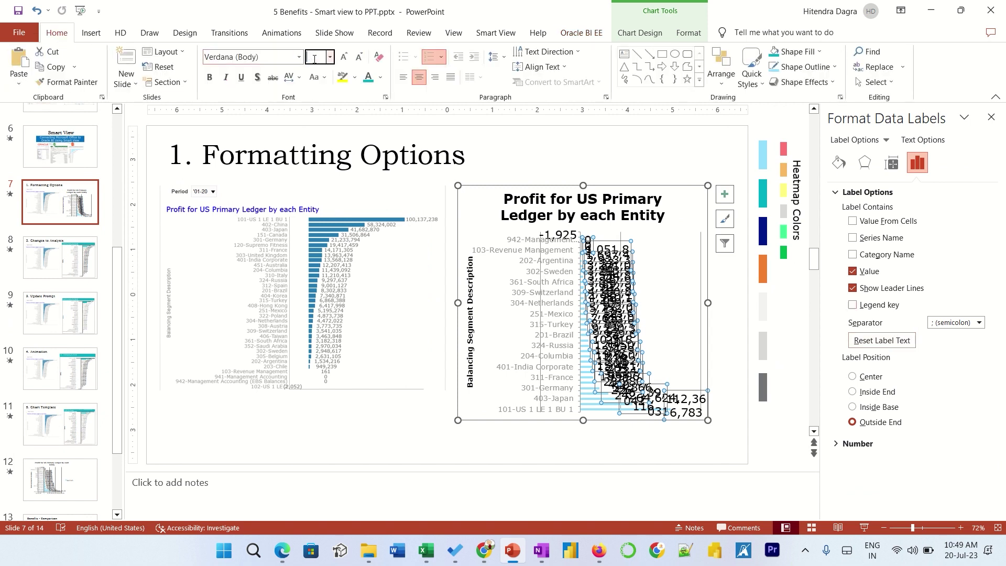
text(10)
key(Return)
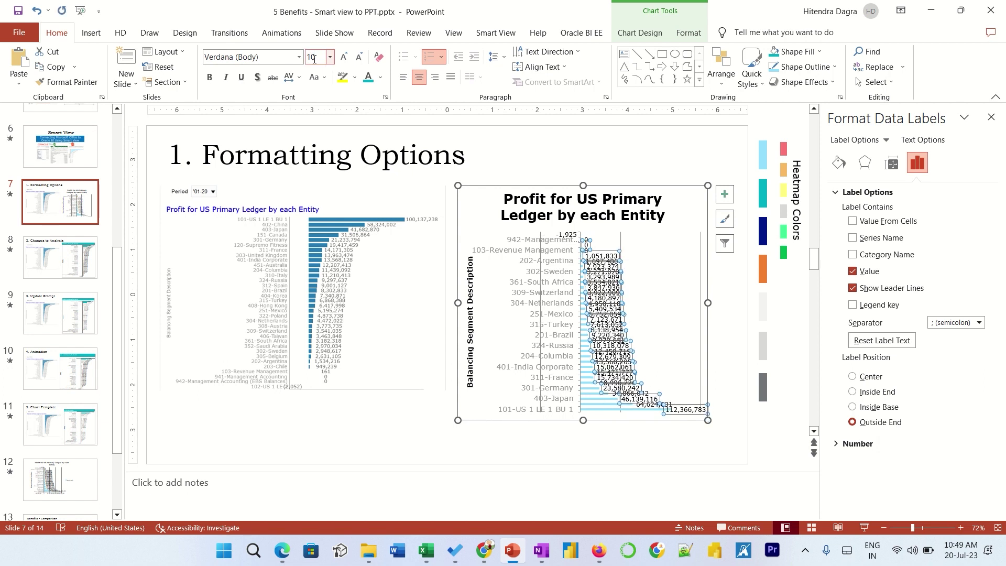
click(534, 273)
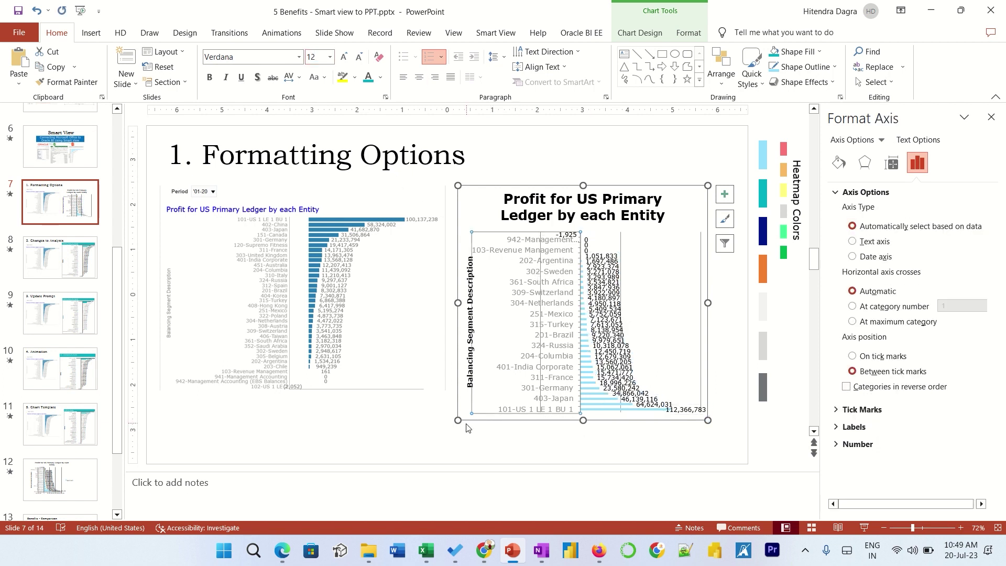
- Enlarge the chart down and left and list the category axis entities in reverse order
drag(457, 420, 424, 471)
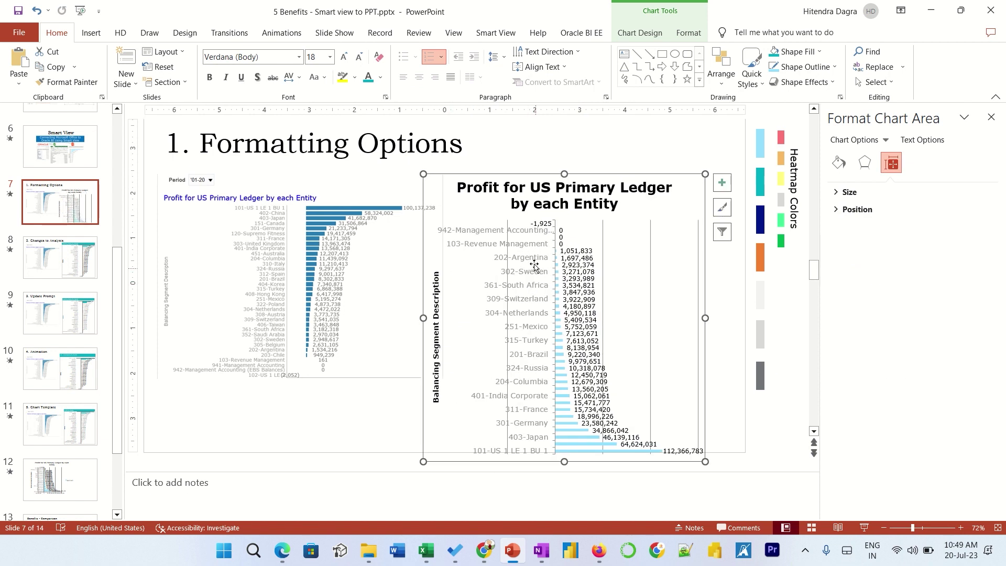
click(537, 230)
click(846, 387)
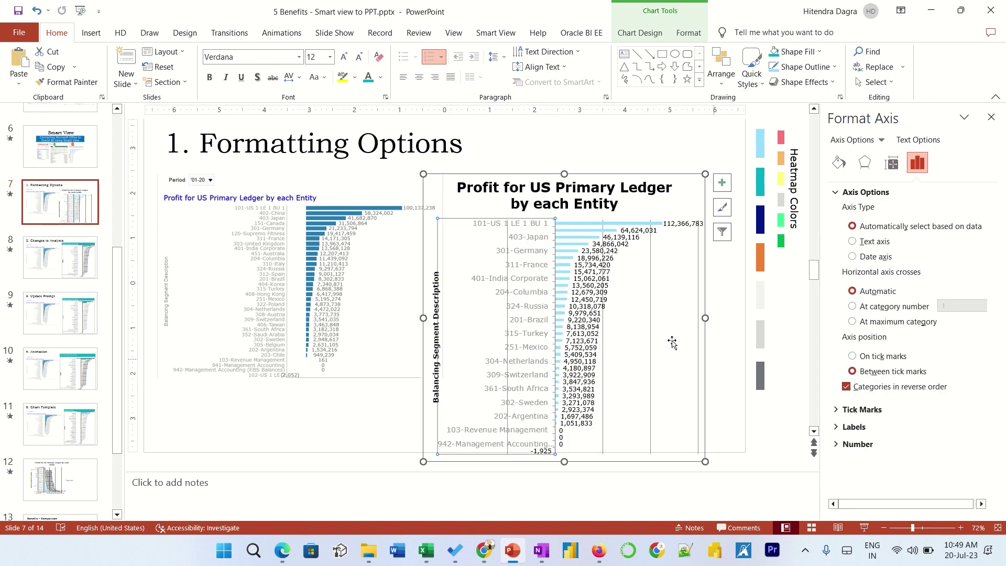
mouse_move(612, 225)
click(845, 433)
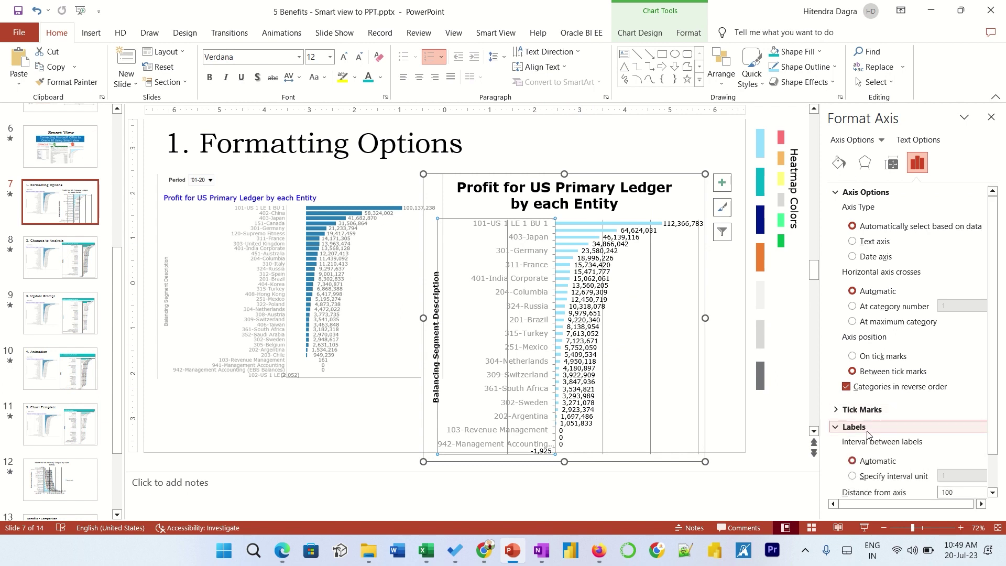
scroll(864, 433, down, 1)
key(ctrl+z)
click(859, 192)
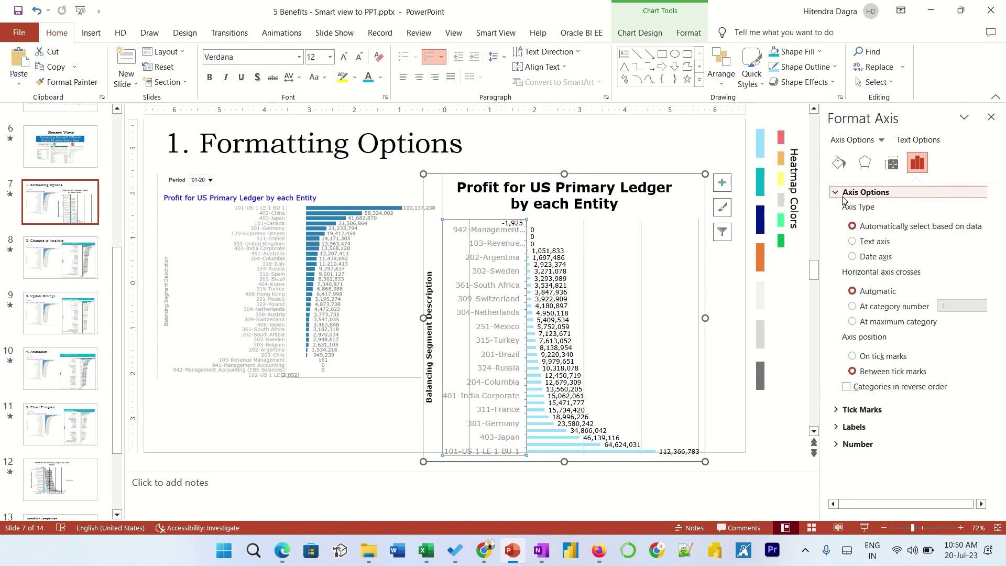
click(846, 386)
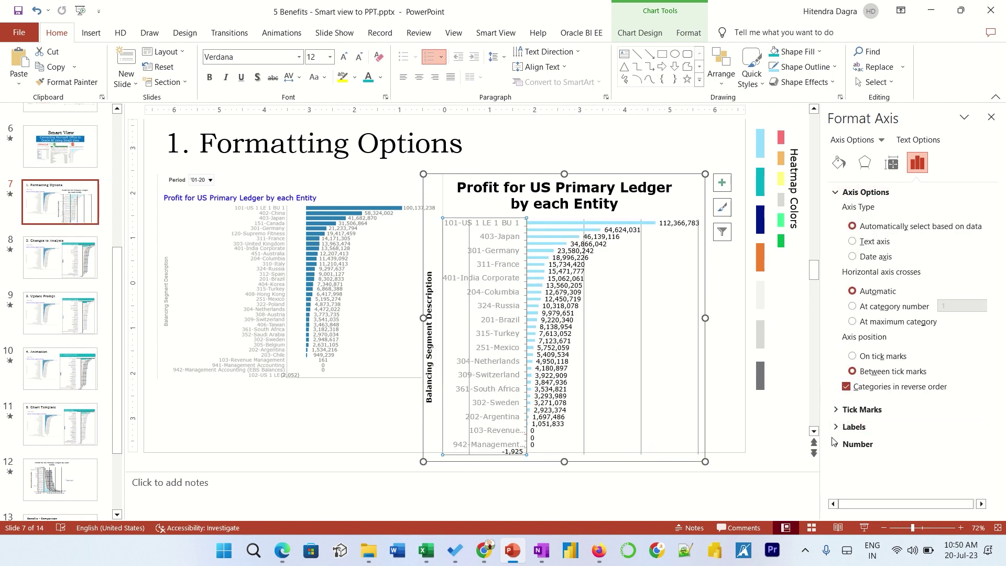
- Set the axis label position to Low, on tick marks, with 10-point labels
click(837, 427)
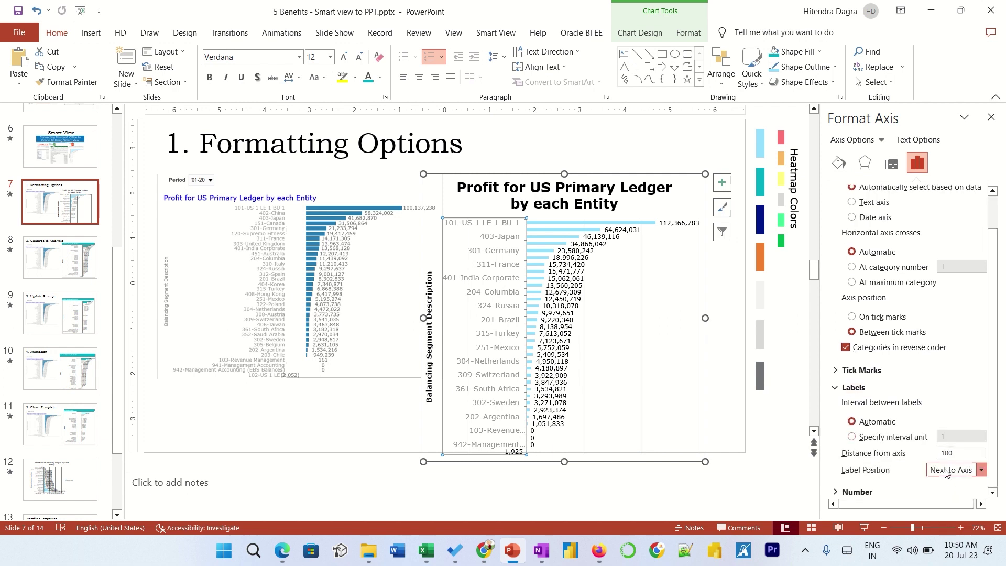
click(945, 471)
click(948, 508)
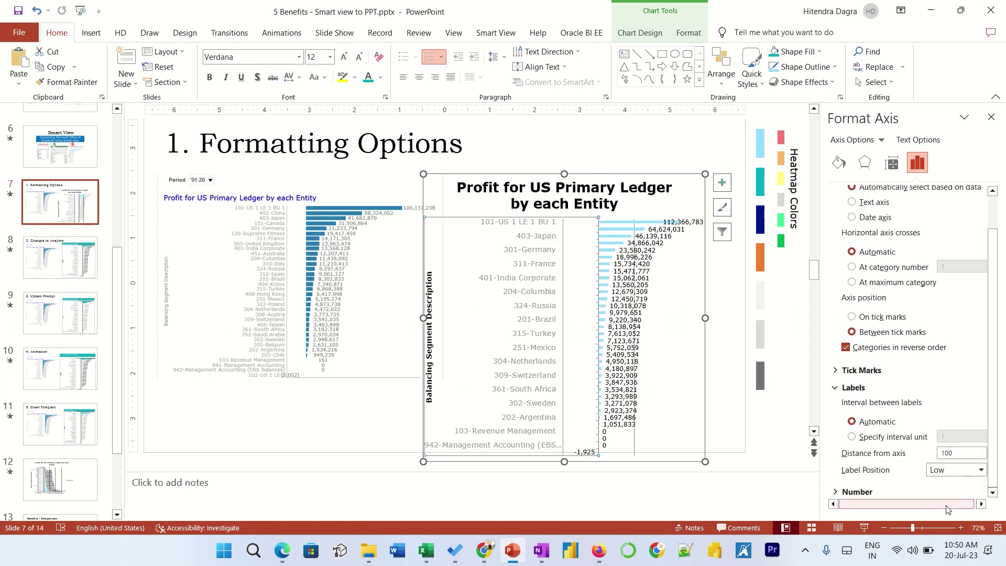
click(598, 264)
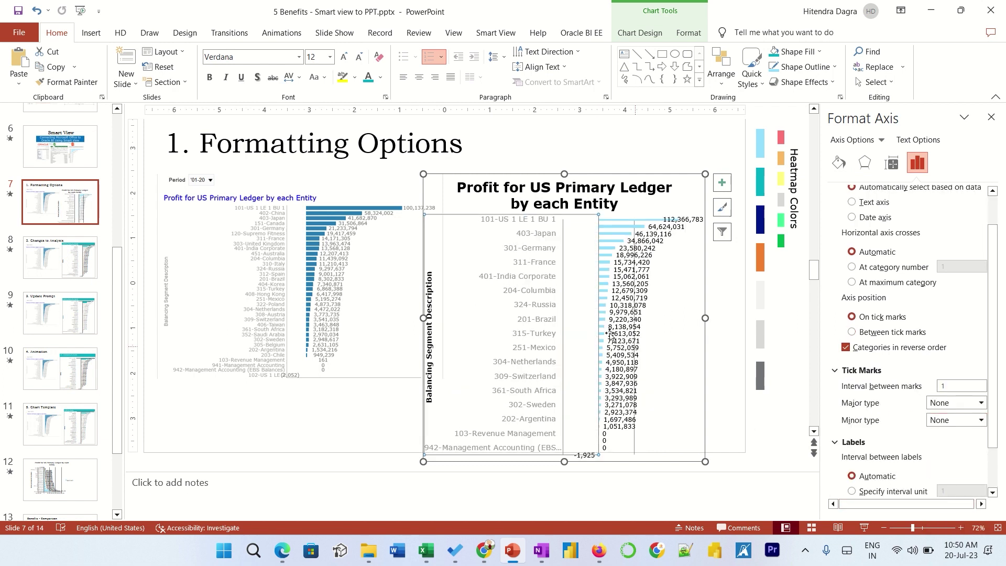
click(324, 56)
text(10)
key(Return)
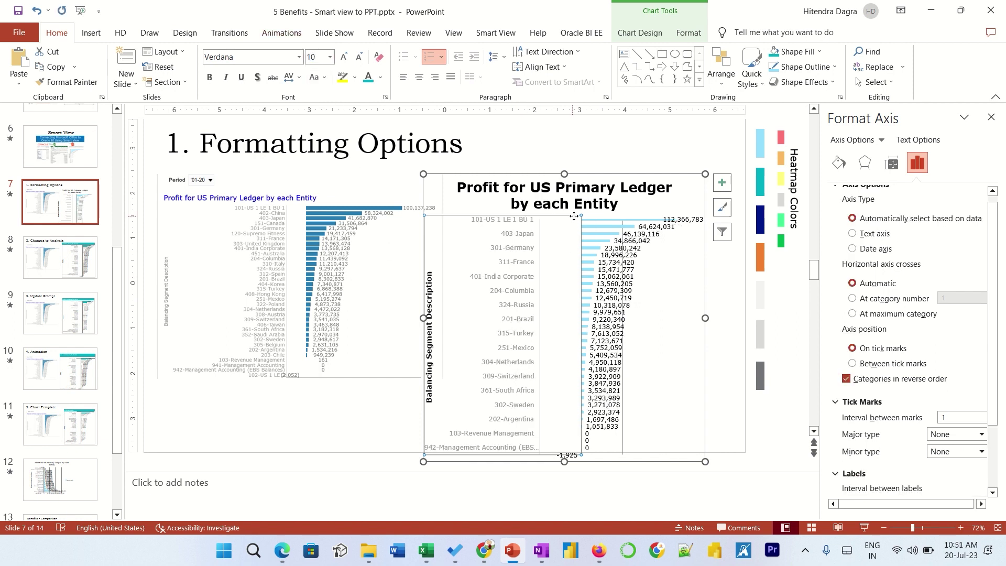
- Remove the chart title and stretch the plot area up to the top of the chart
click(607, 207)
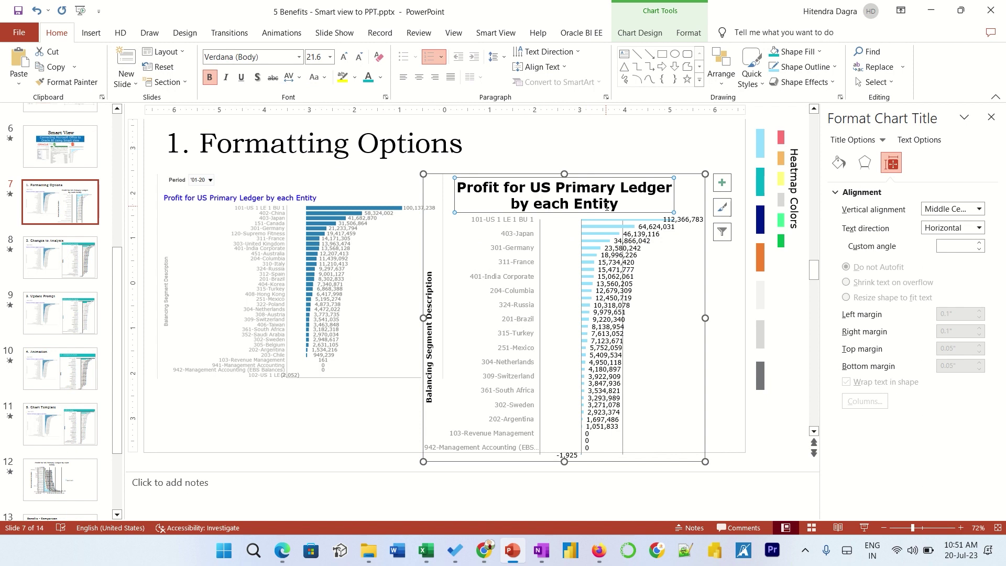
click(607, 207)
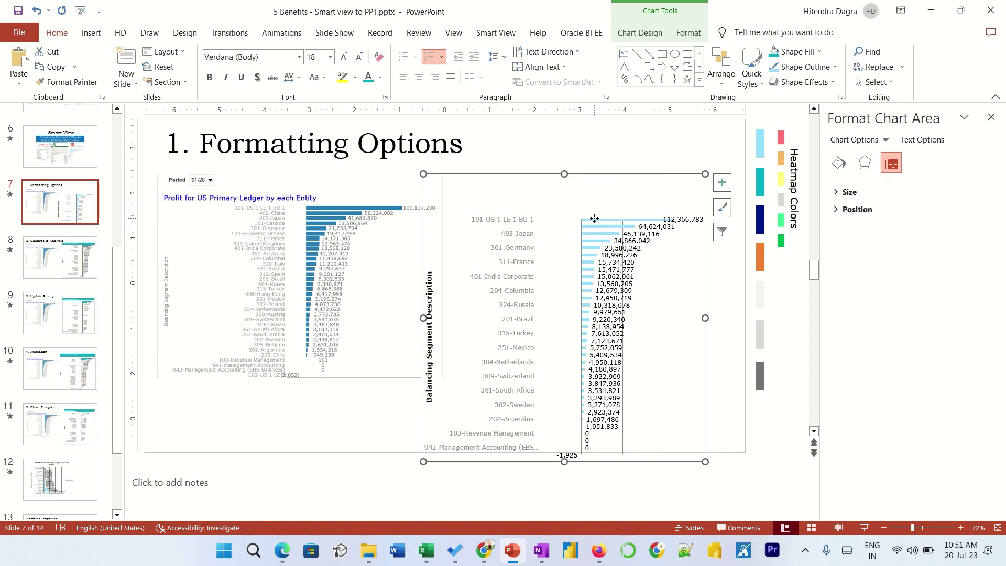
click(595, 219)
drag(623, 219, 621, 201)
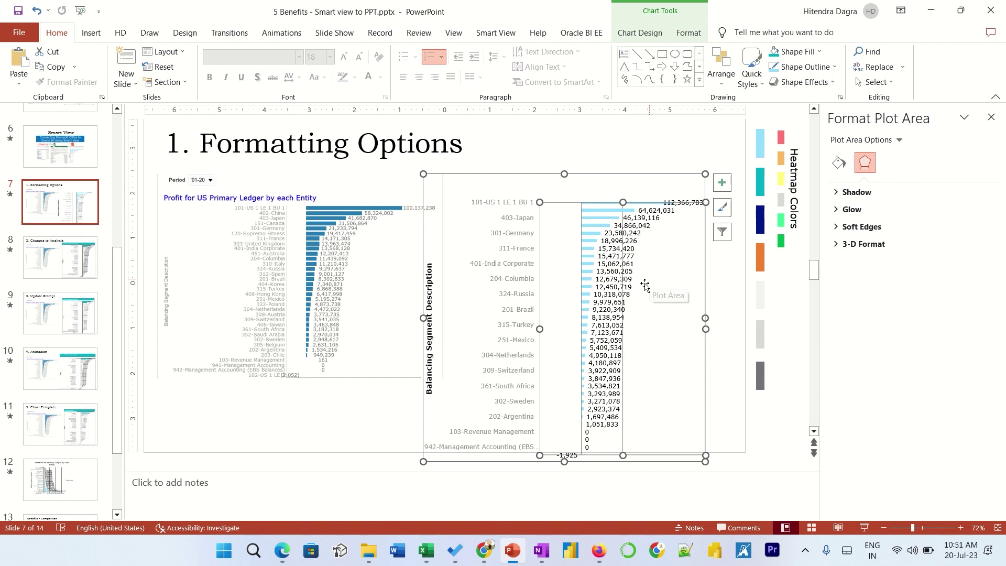
- Shrink the category axis font so every entity shows, and set bar gap width to 50%
click(523, 350)
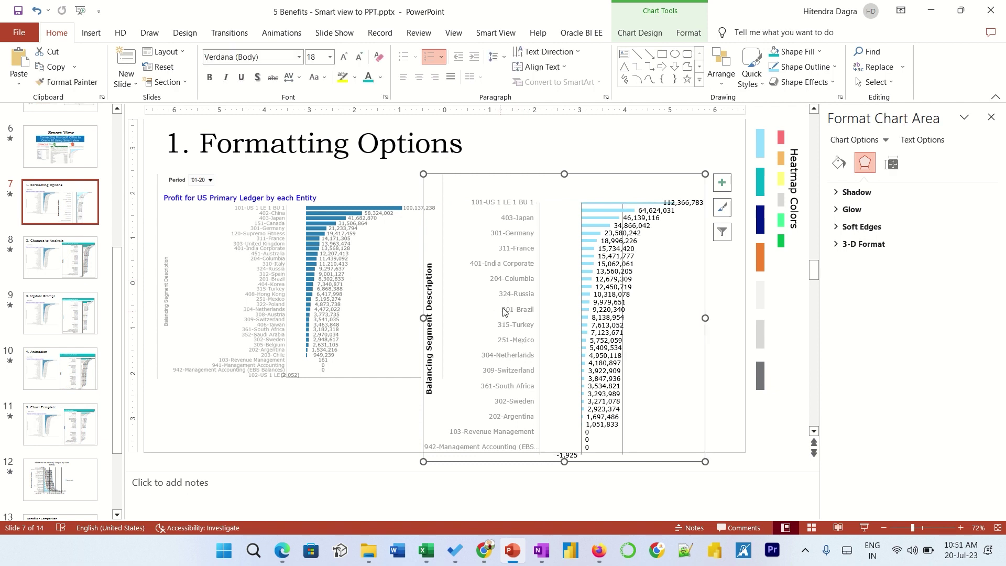
click(524, 278)
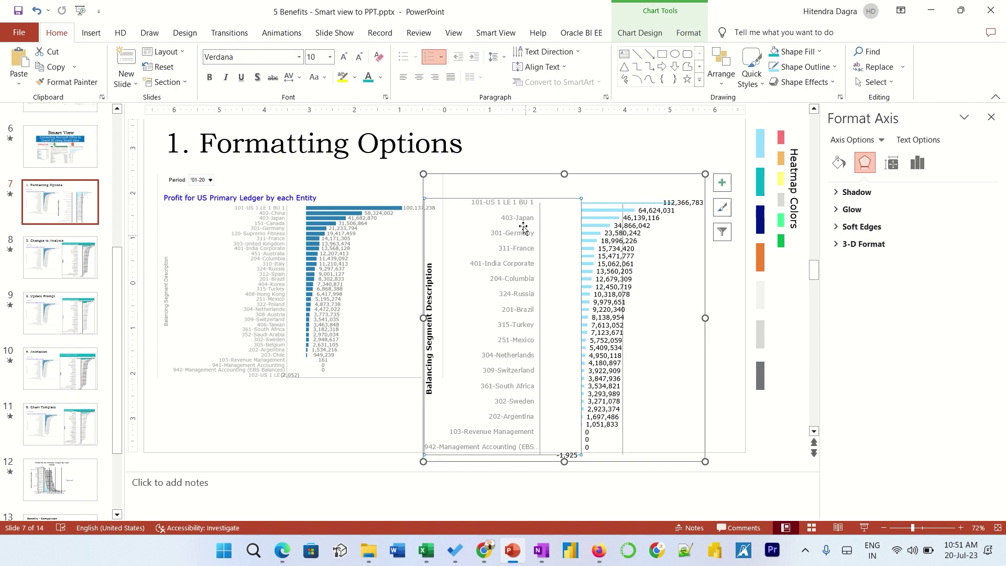
click(360, 57)
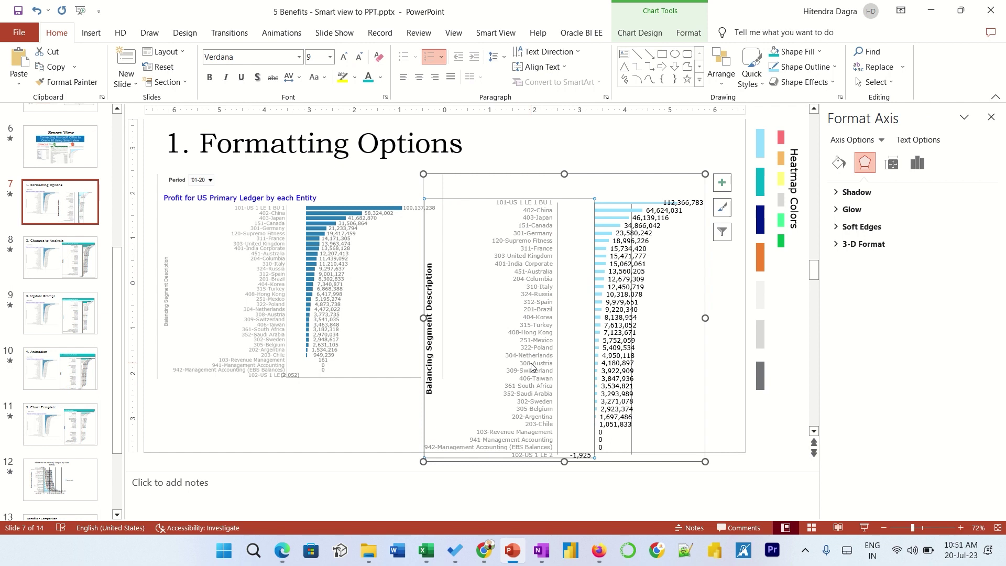
click(605, 228)
click(889, 165)
click(946, 277)
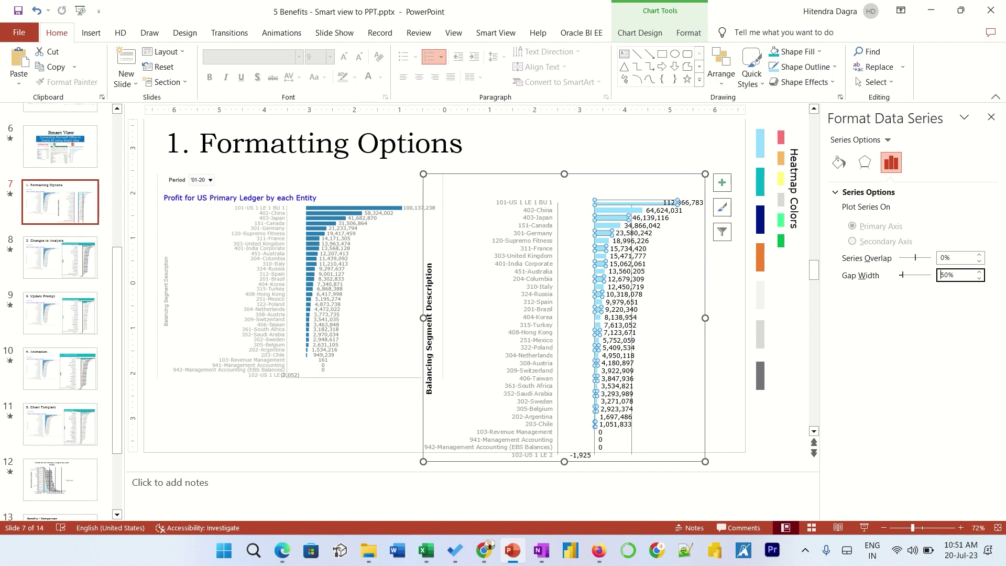
- Remove the bar border and give the bars a solid teal fill
click(840, 165)
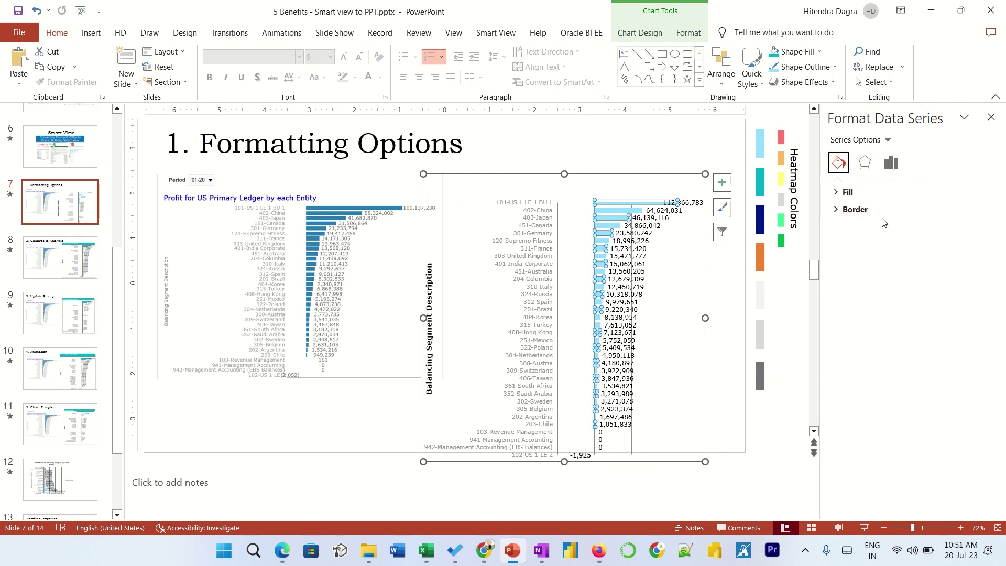
click(844, 210)
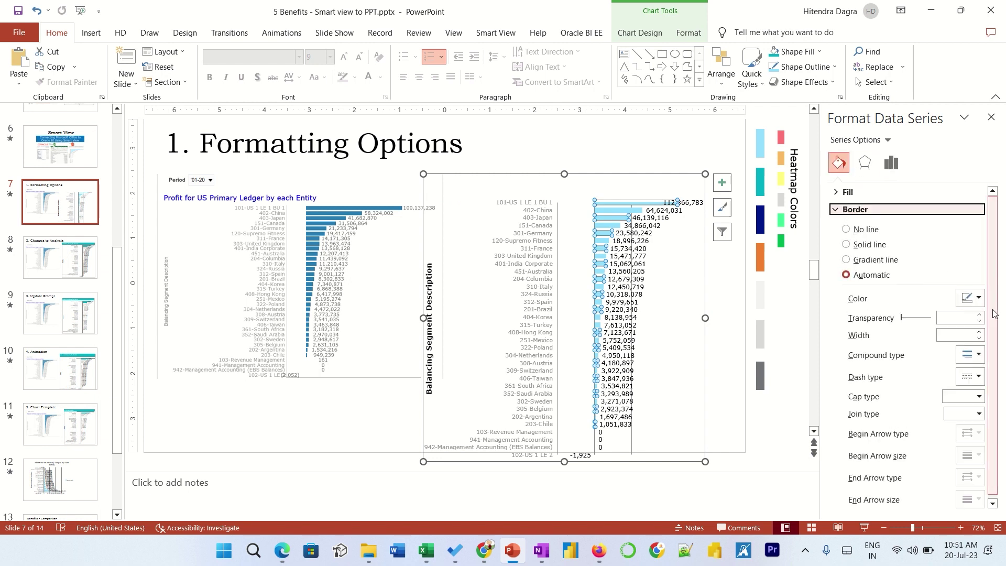
click(846, 230)
click(847, 192)
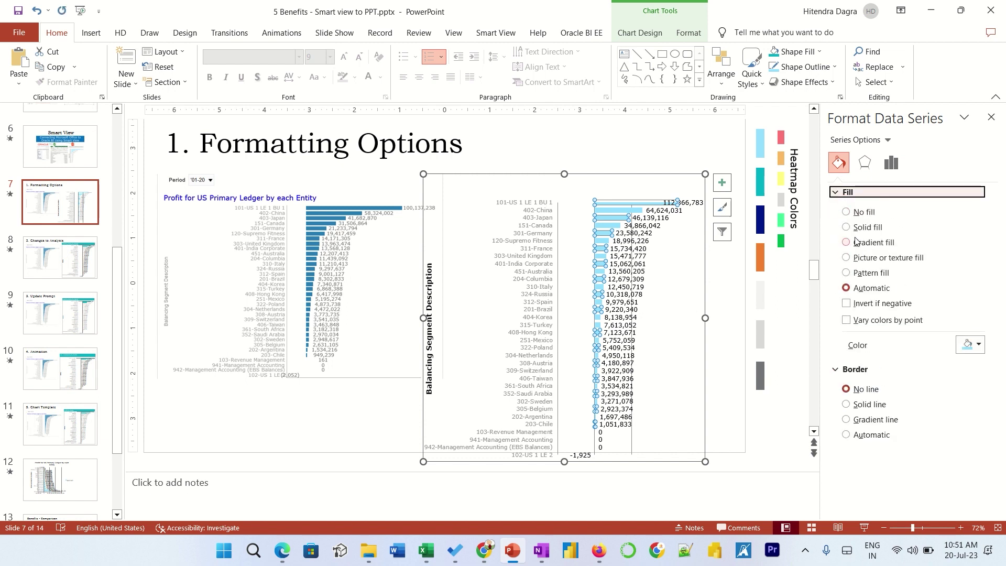
click(846, 227)
click(972, 346)
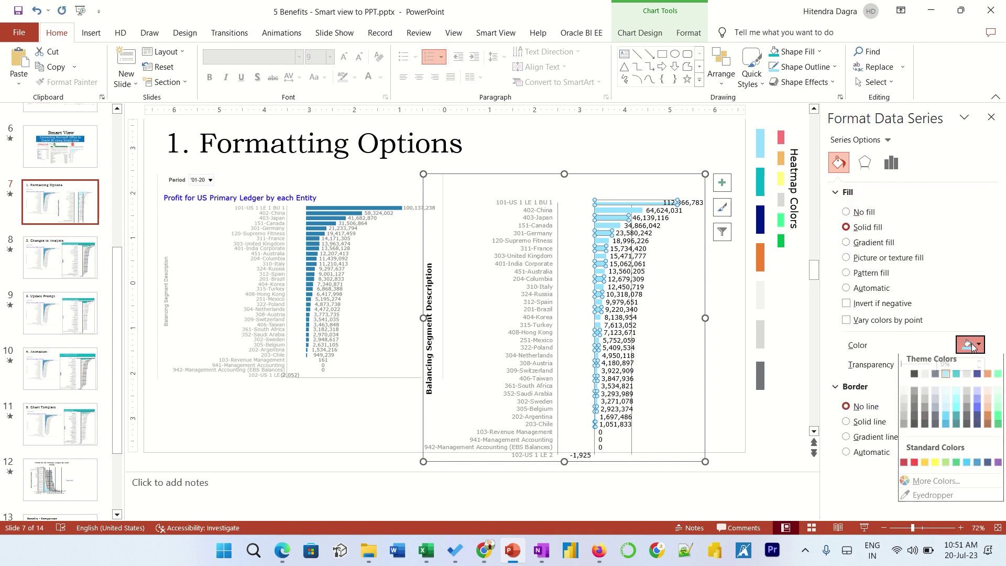
click(957, 374)
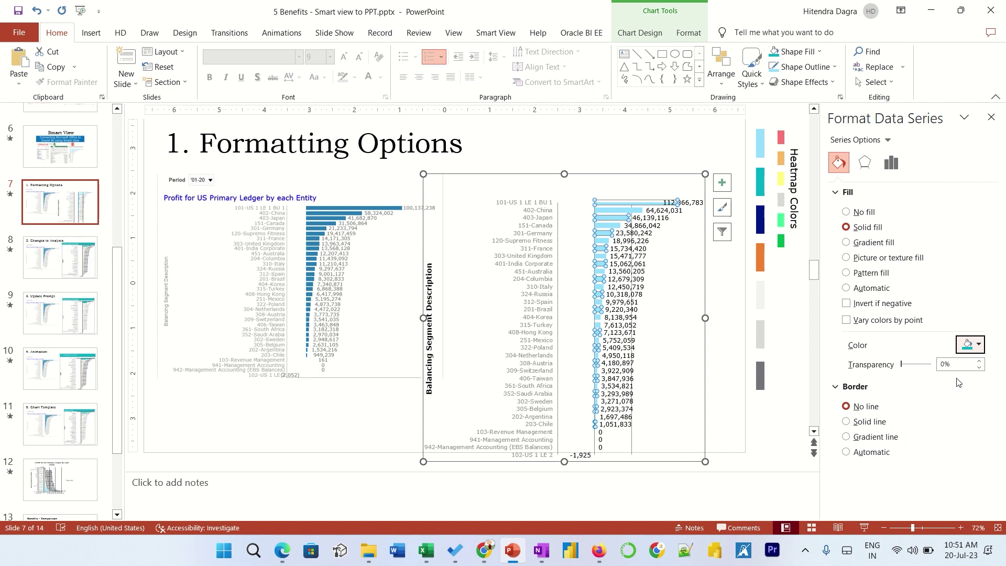
click(979, 346)
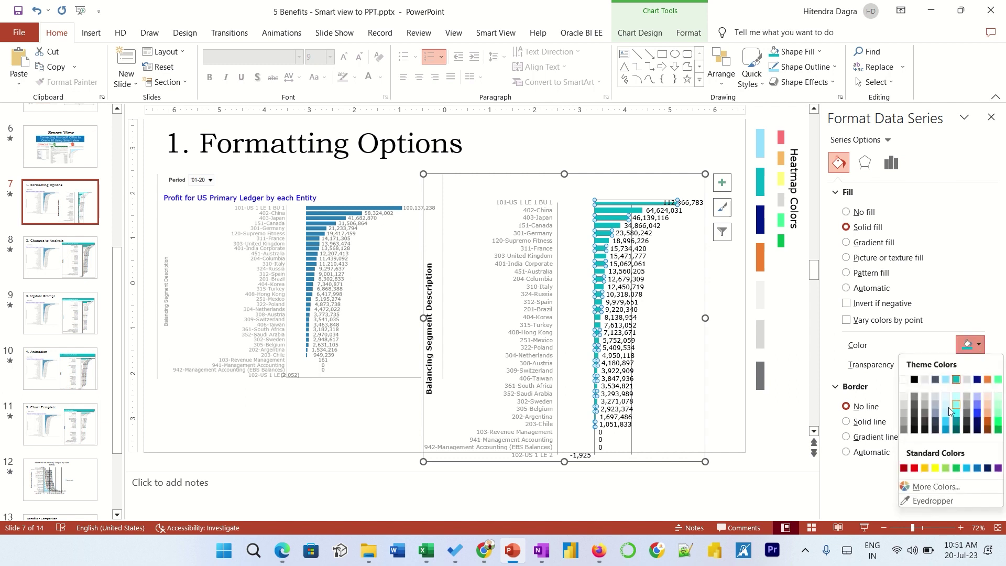
- Recolour the bars grey, raise the plot area's top edge, and nudge the plot area slightly lower
click(904, 417)
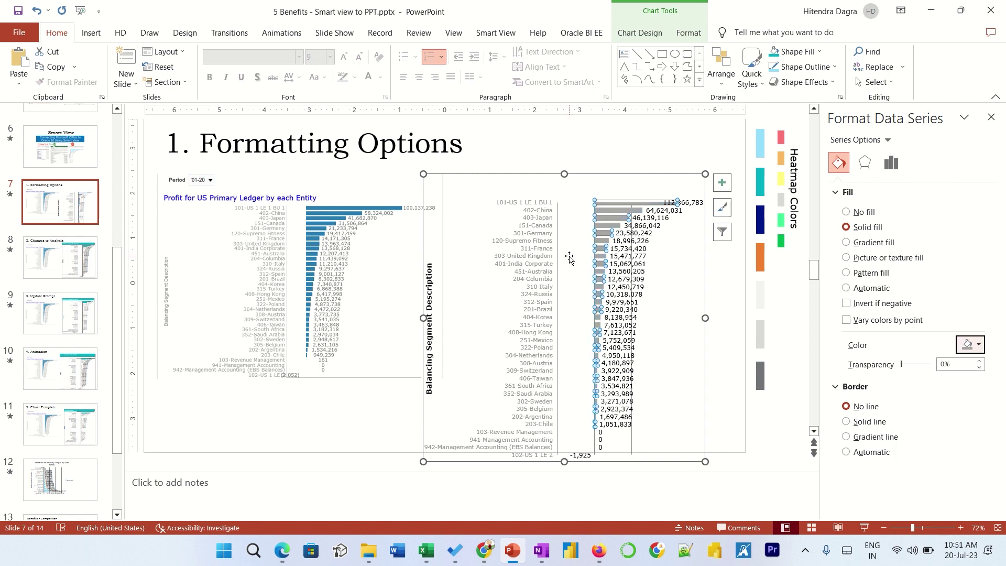
click(655, 253)
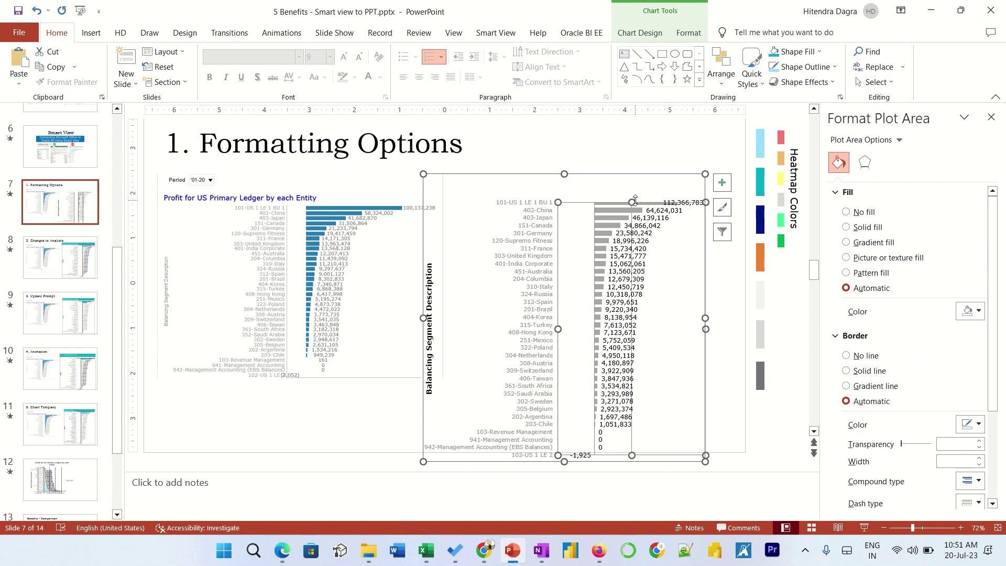
drag(632, 202, 633, 198)
click(667, 207)
click(611, 211)
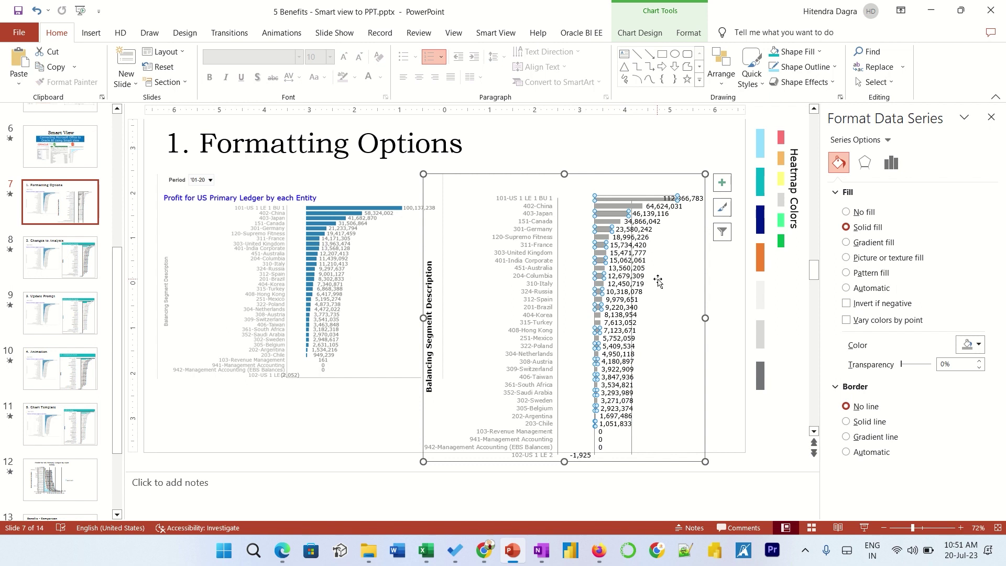
drag(672, 280, 674, 287)
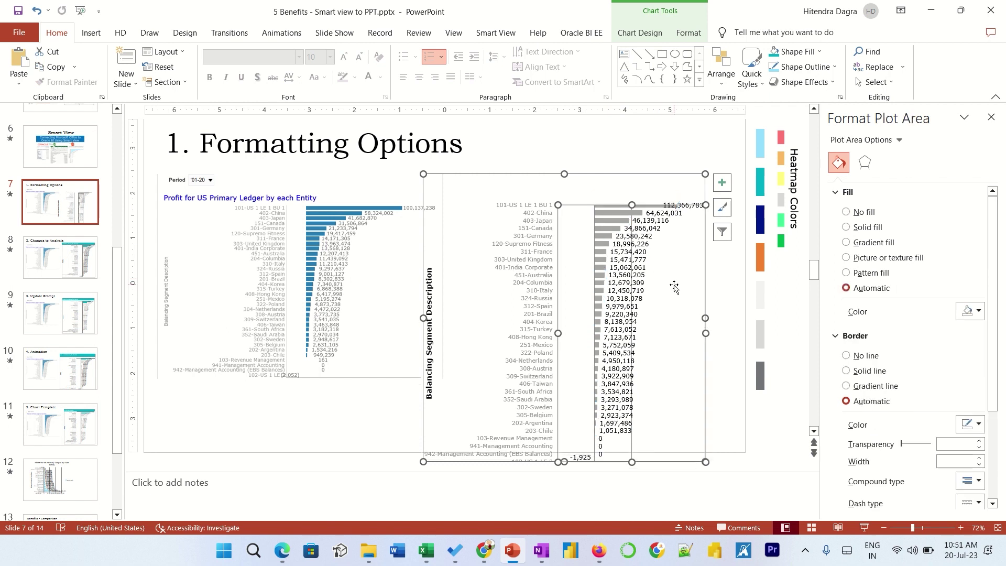
click(437, 336)
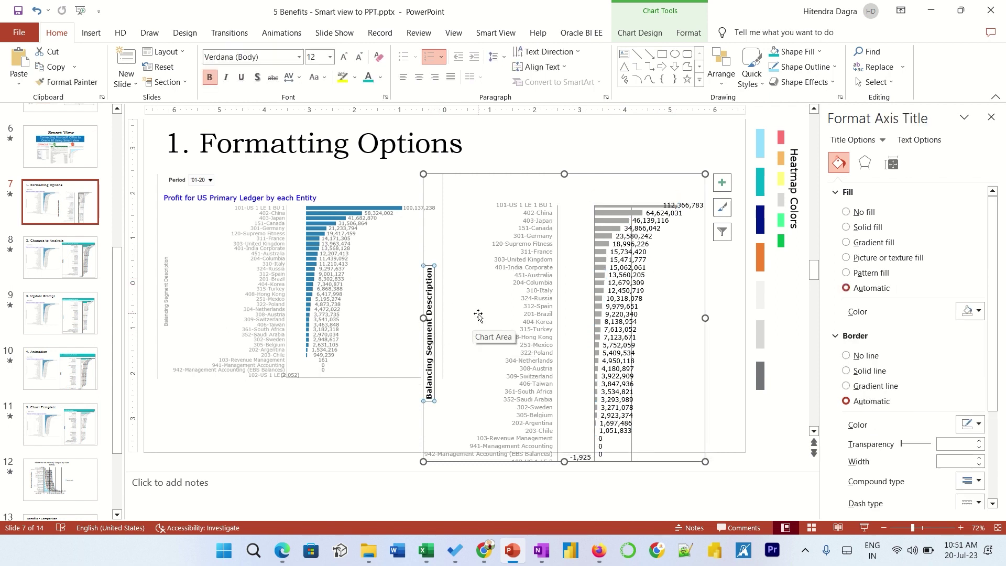
- Draw a header bar across the chart top reading 'Profit by each entity'
click(518, 189)
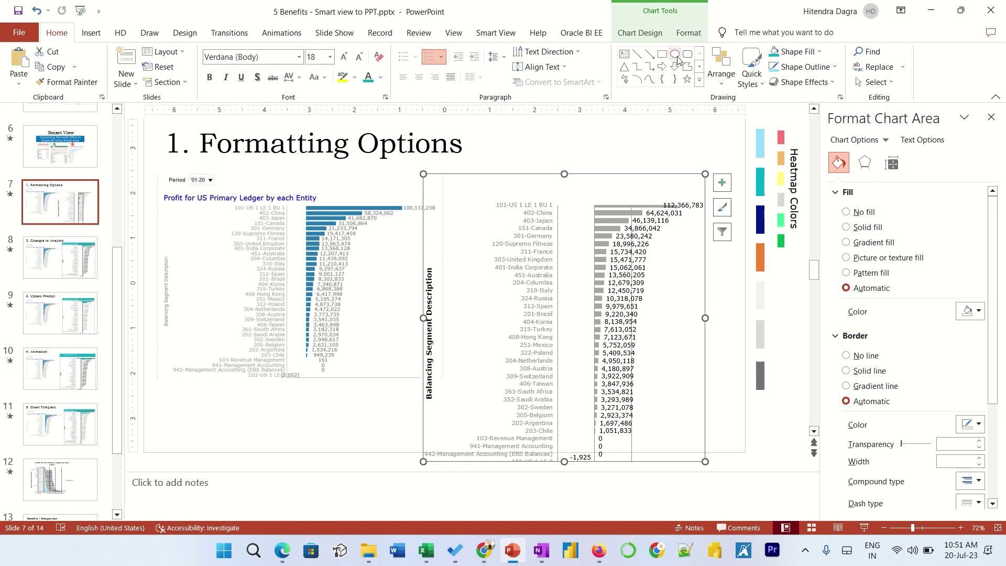
drag(425, 175, 705, 188)
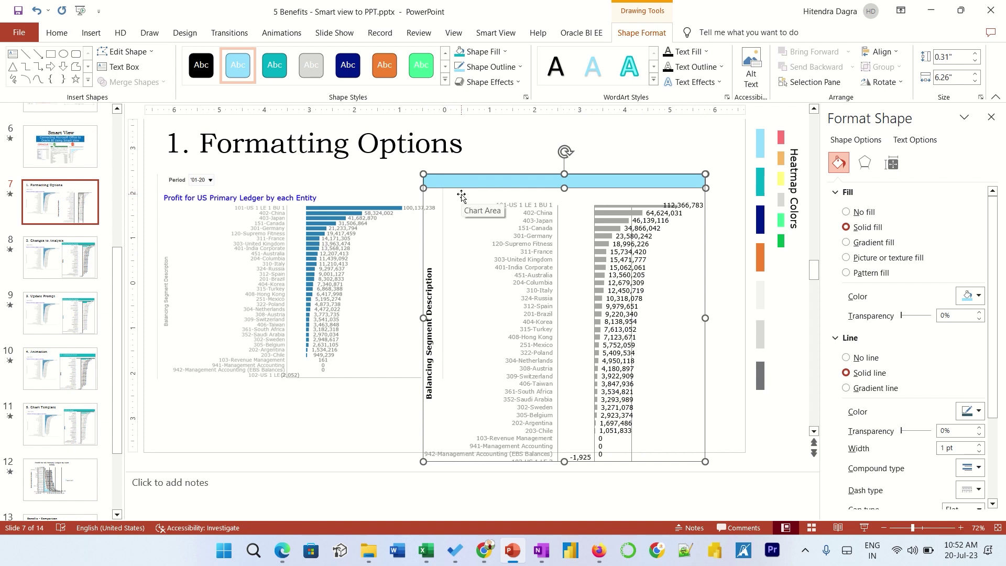
text(F)
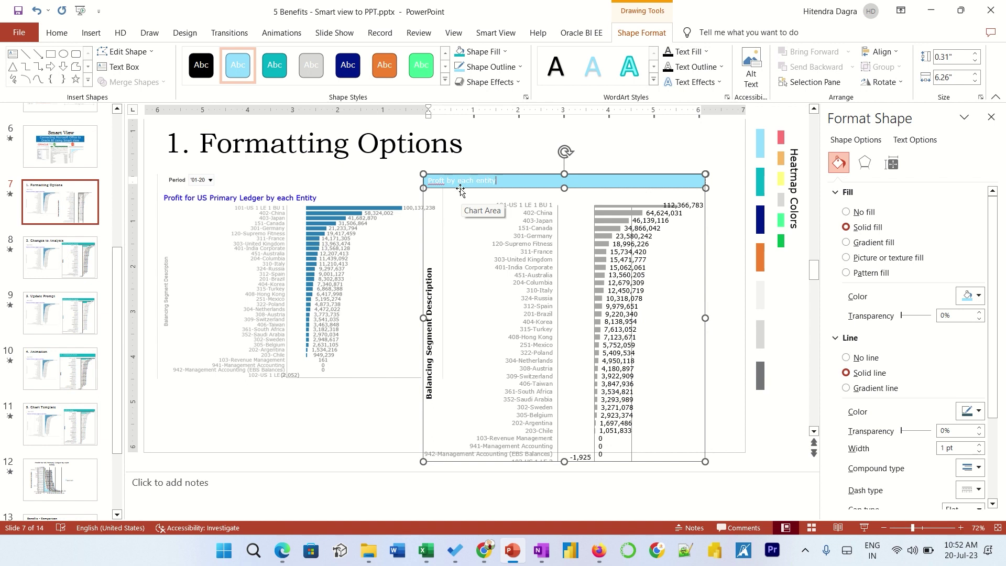
click(575, 190)
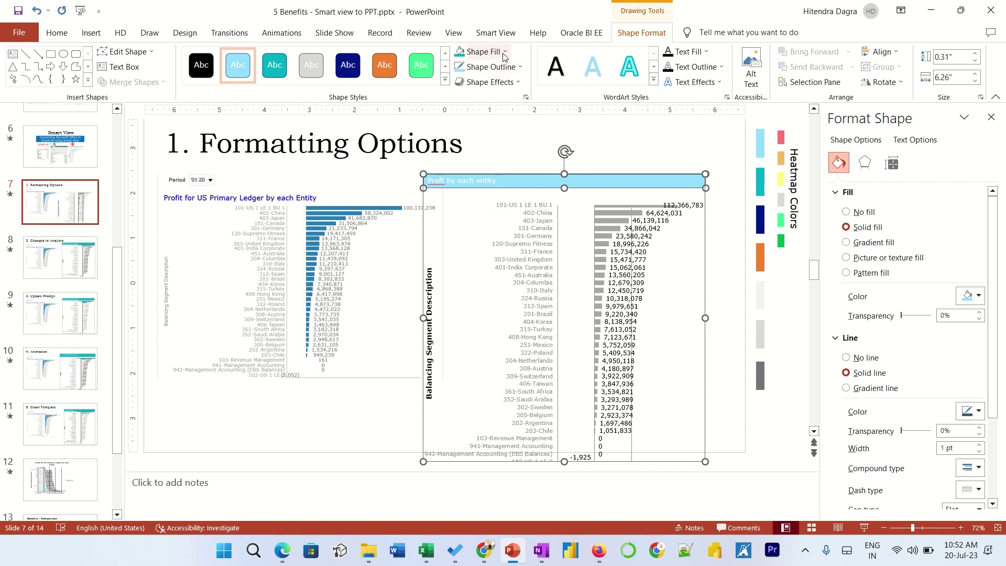
- Give the header bar a dark navy fill and enlarge its text to 18 point
click(476, 51)
click(461, 53)
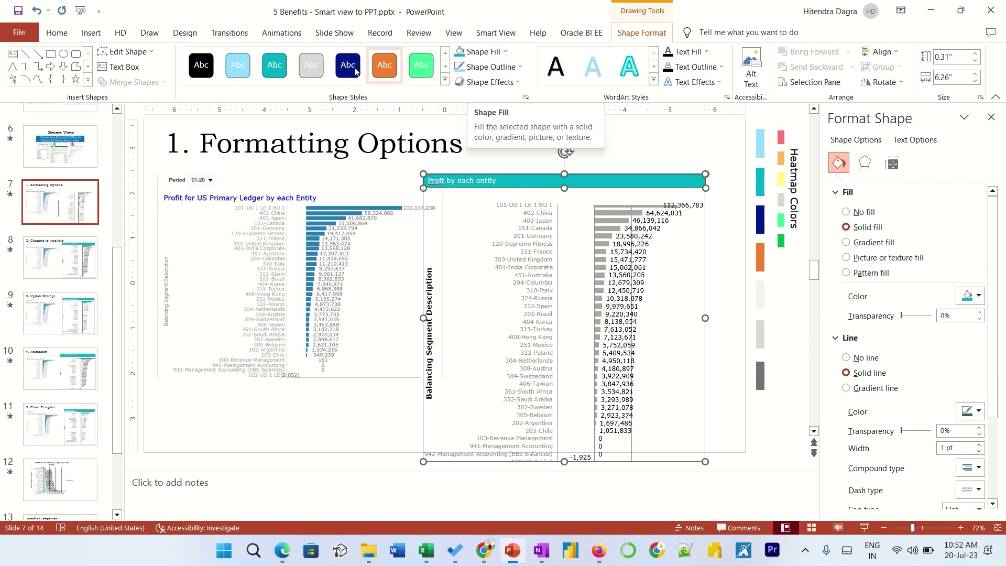
triple_click(476, 183)
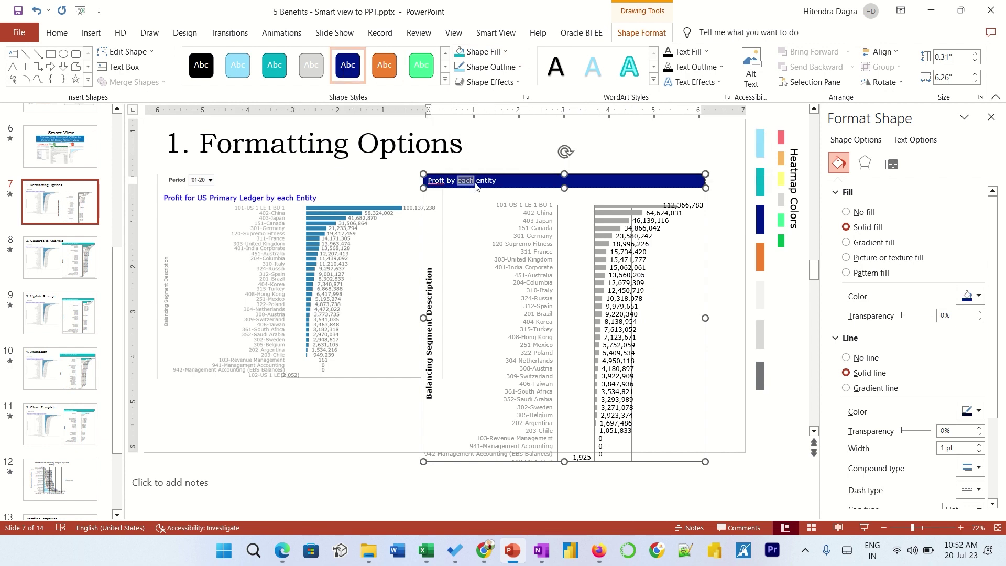
click(57, 33)
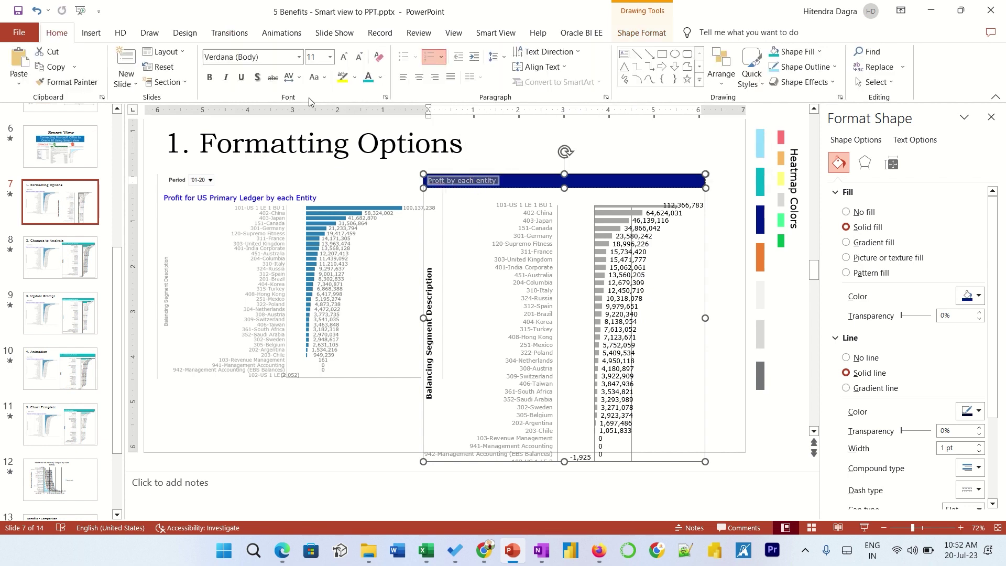
click(345, 57)
click(344, 57)
click(344, 58)
click(345, 57)
click(567, 191)
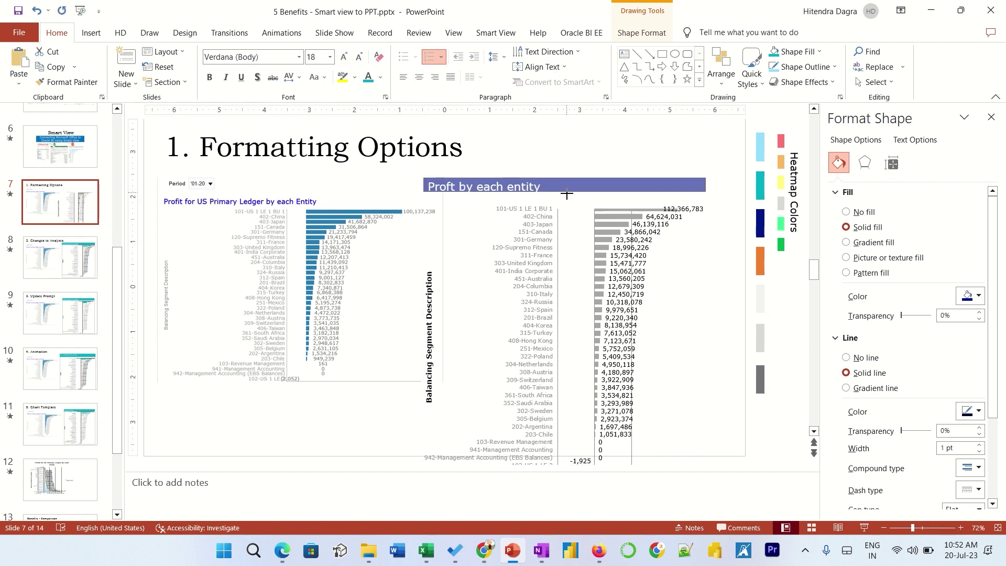
click(567, 195)
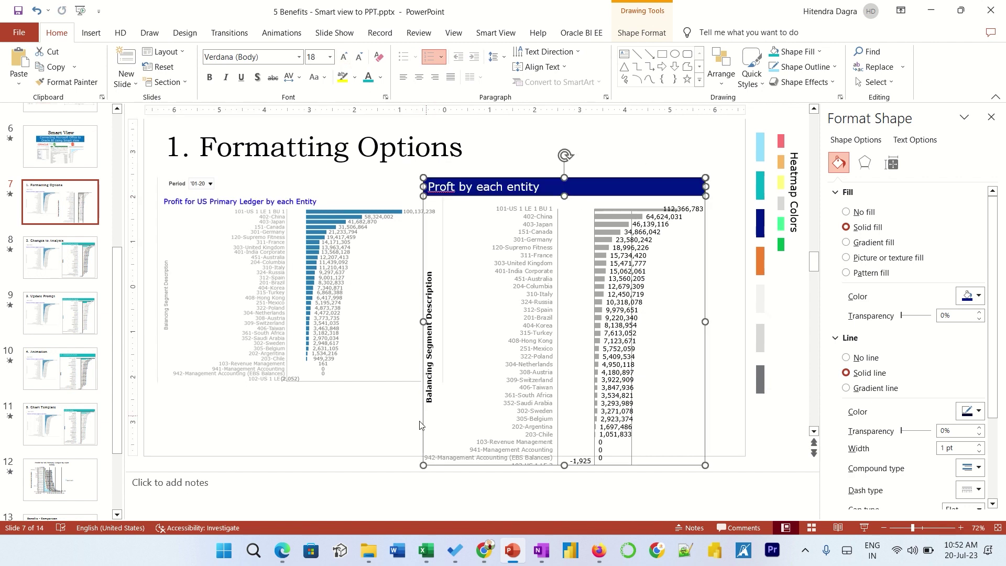
- Stretch the plot area upward so the entity bars start right below the header
click(402, 441)
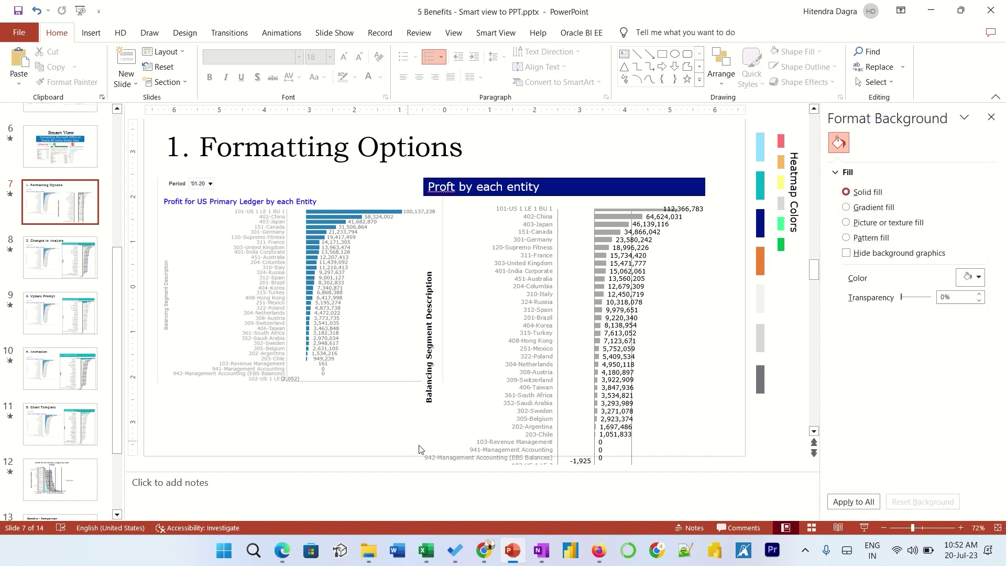
click(634, 448)
click(634, 448)
click(632, 449)
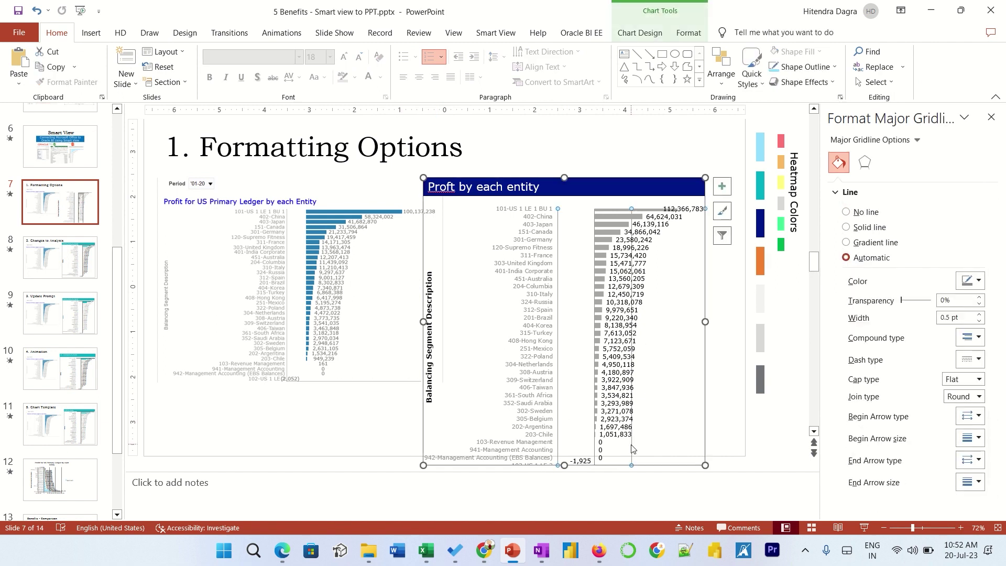
click(632, 448)
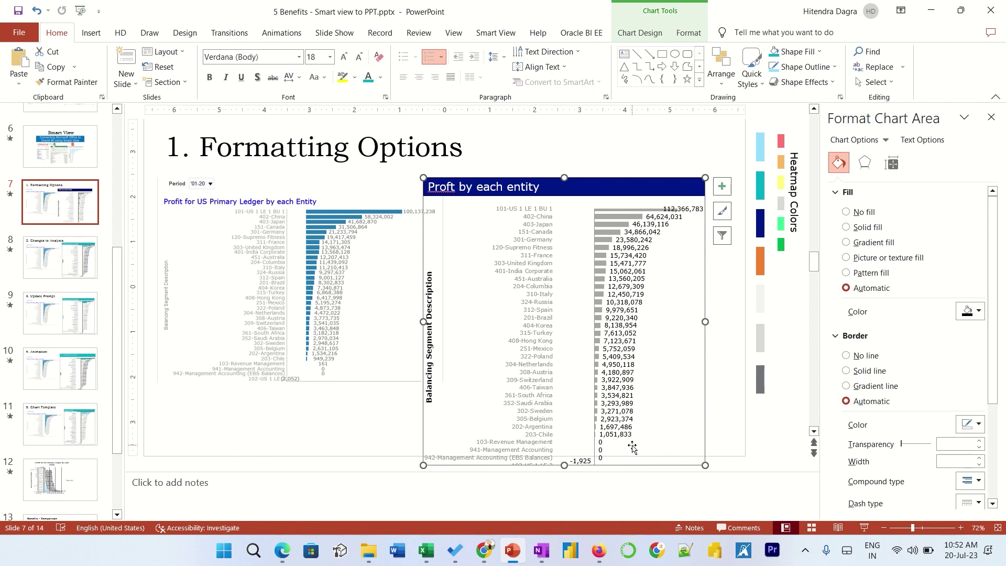
click(678, 293)
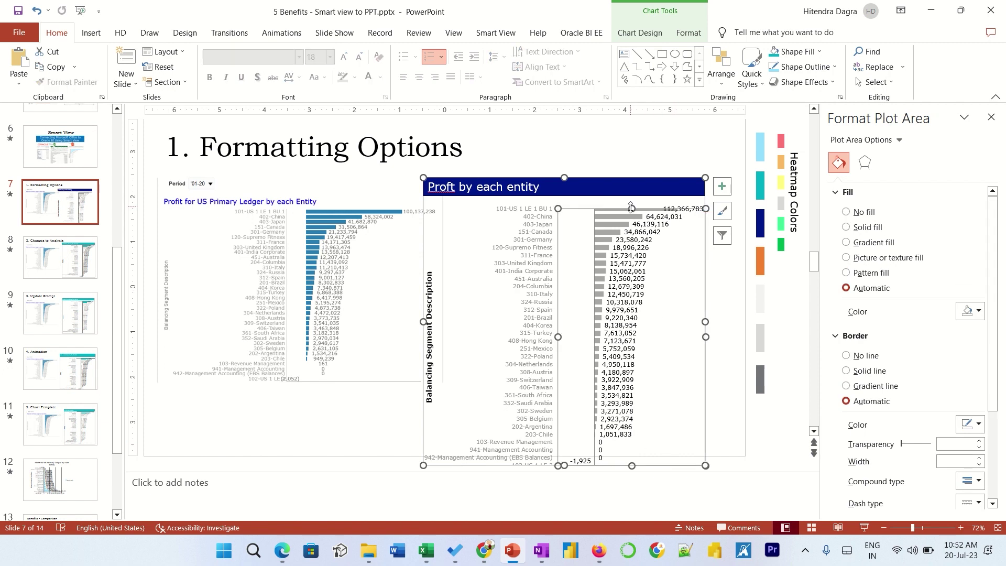
drag(632, 209, 631, 200)
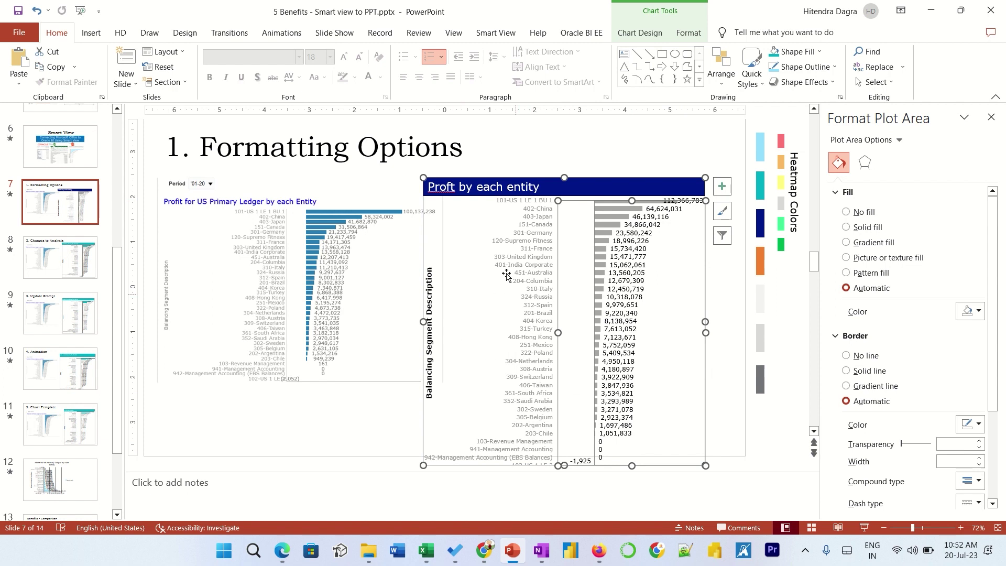
- Return to the Oracle BI GL Profit balance - Bar Graph v2 analysis in the browser
click(451, 185)
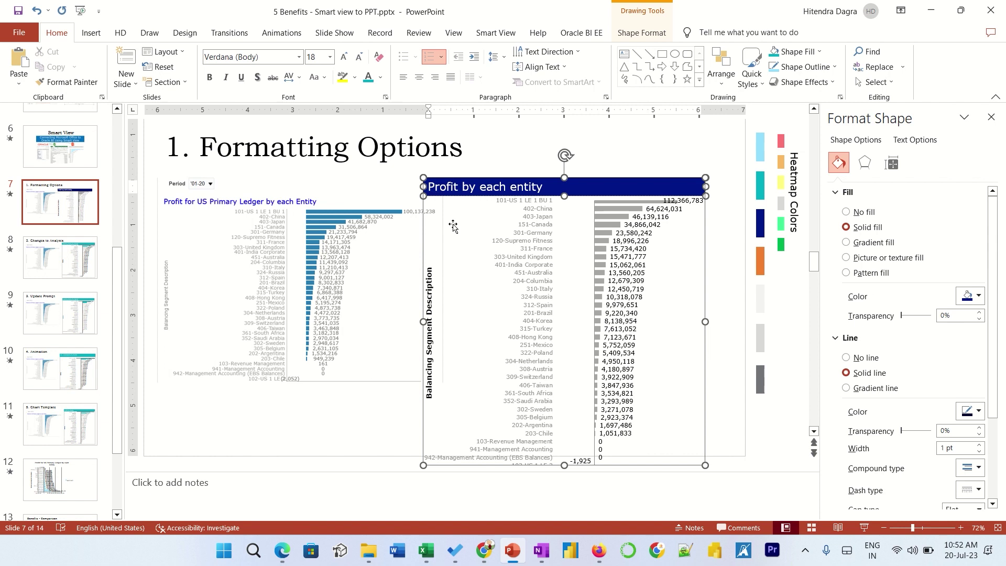
click(366, 445)
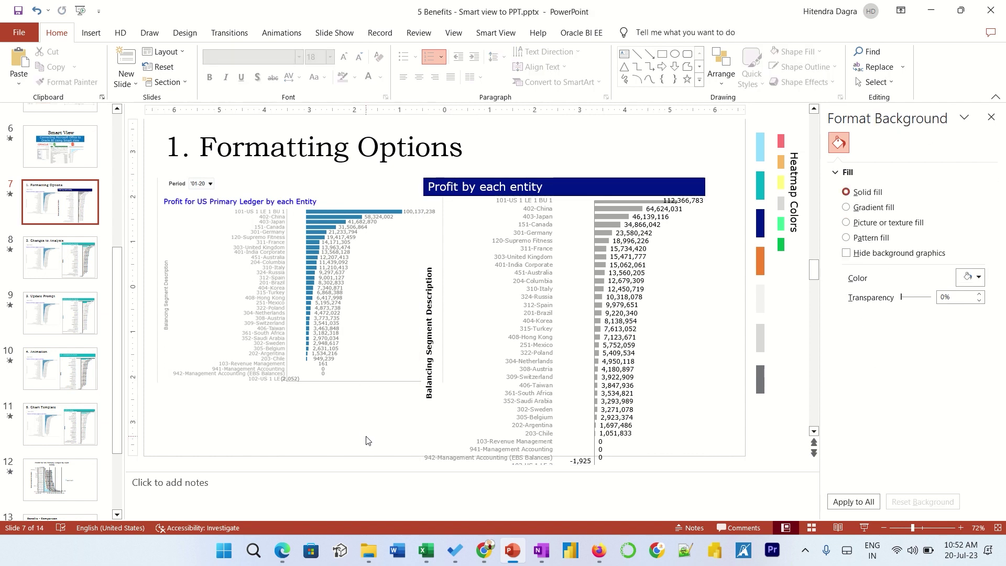
click(666, 324)
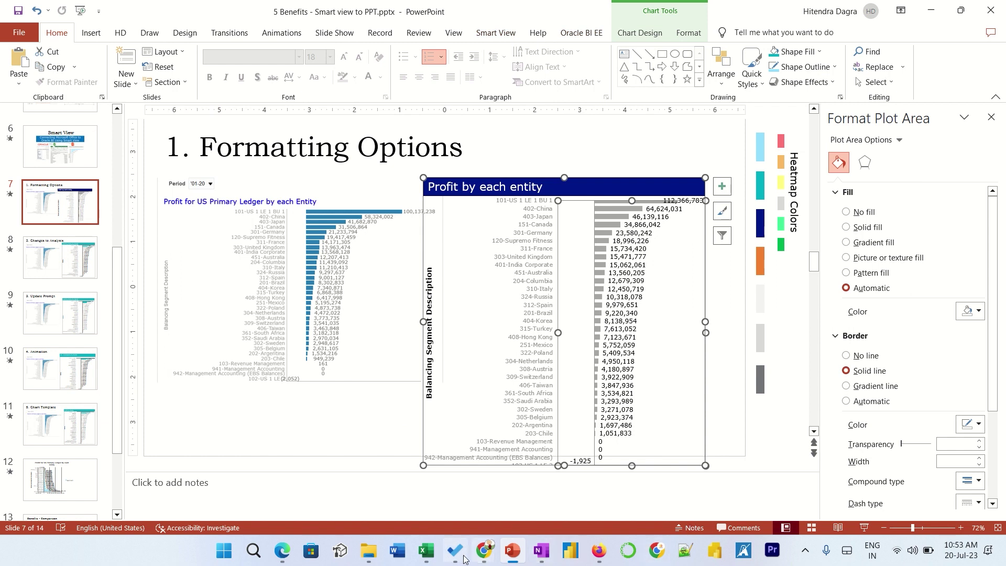
click(597, 551)
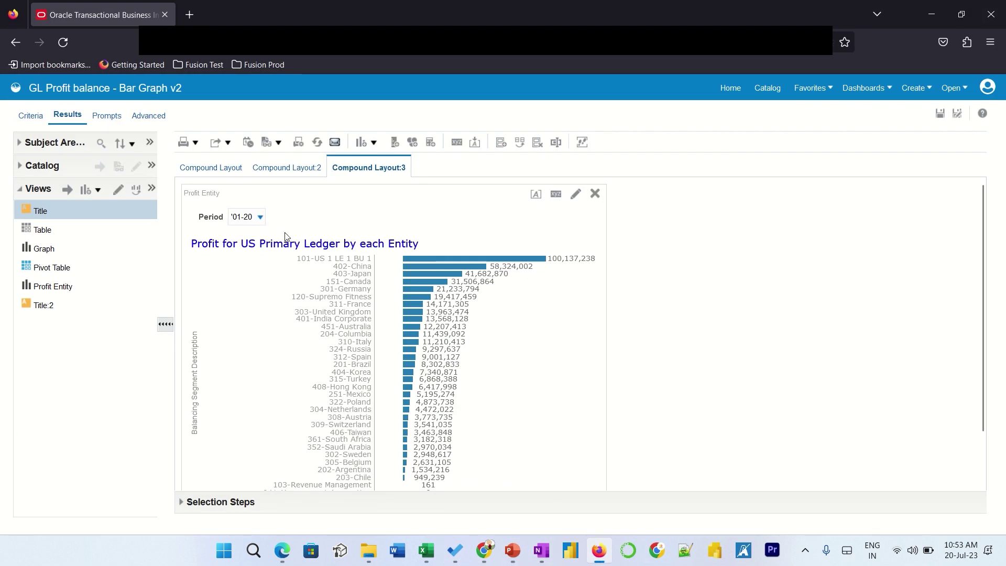
- Change the chart's Period page prompt to '01-20 in Edit Page Prompts and refresh
click(598, 552)
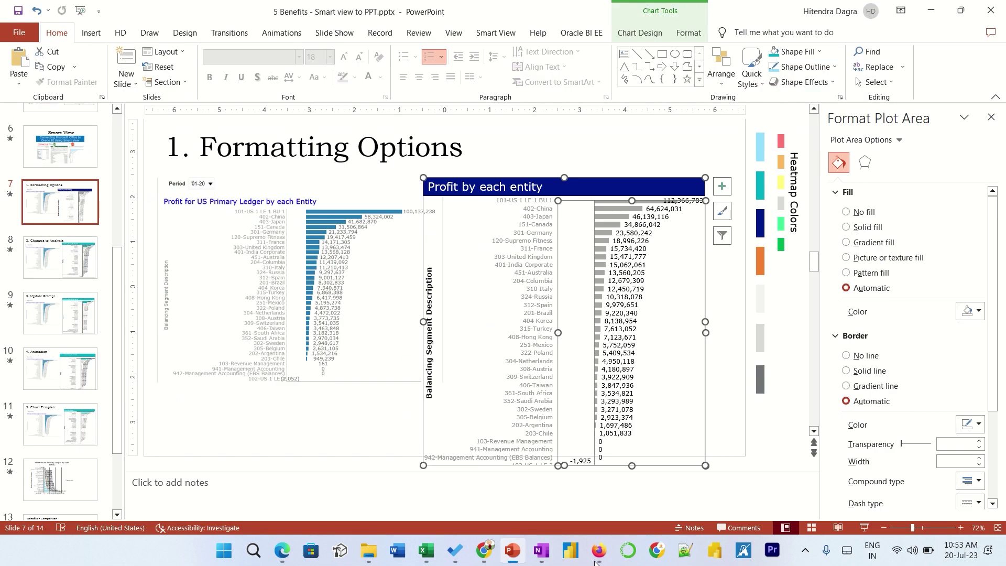
click(582, 33)
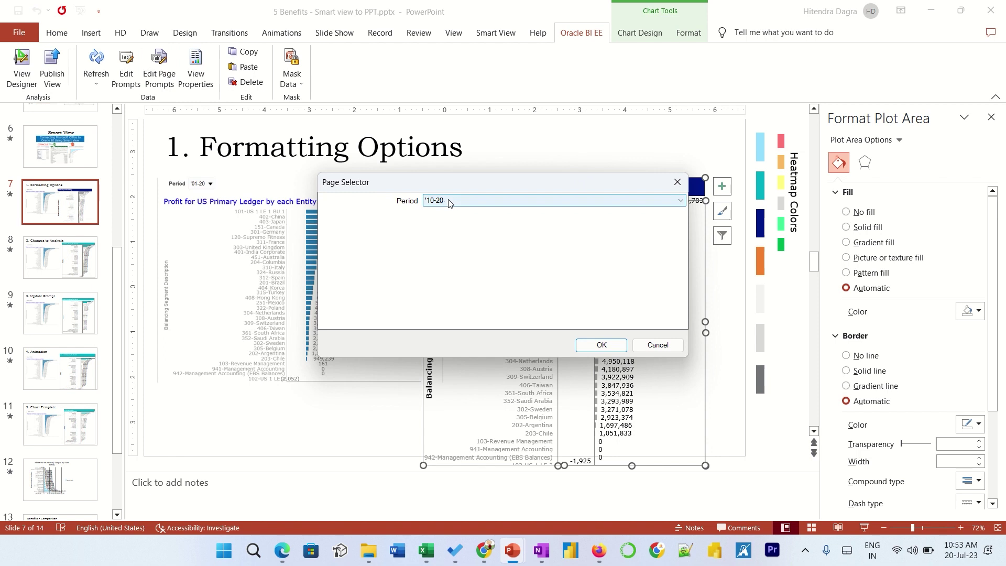
click(454, 205)
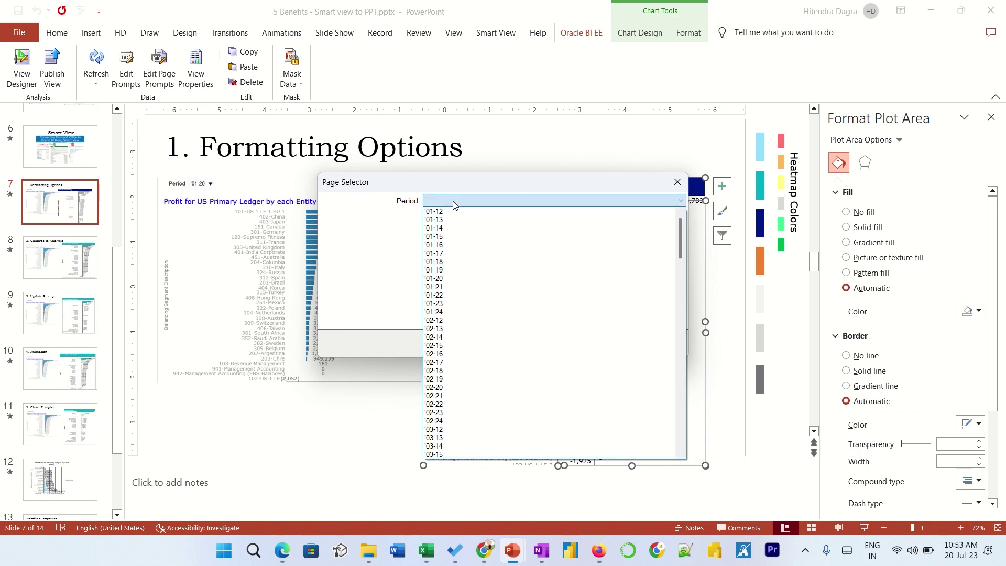
scroll(444, 391, down, 6)
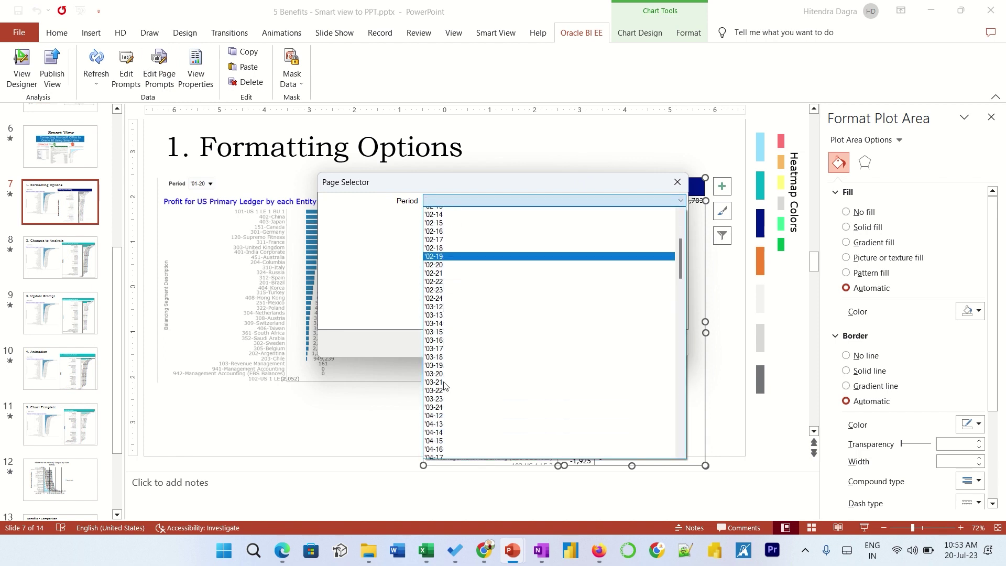
scroll(445, 325, up, 5)
click(448, 278)
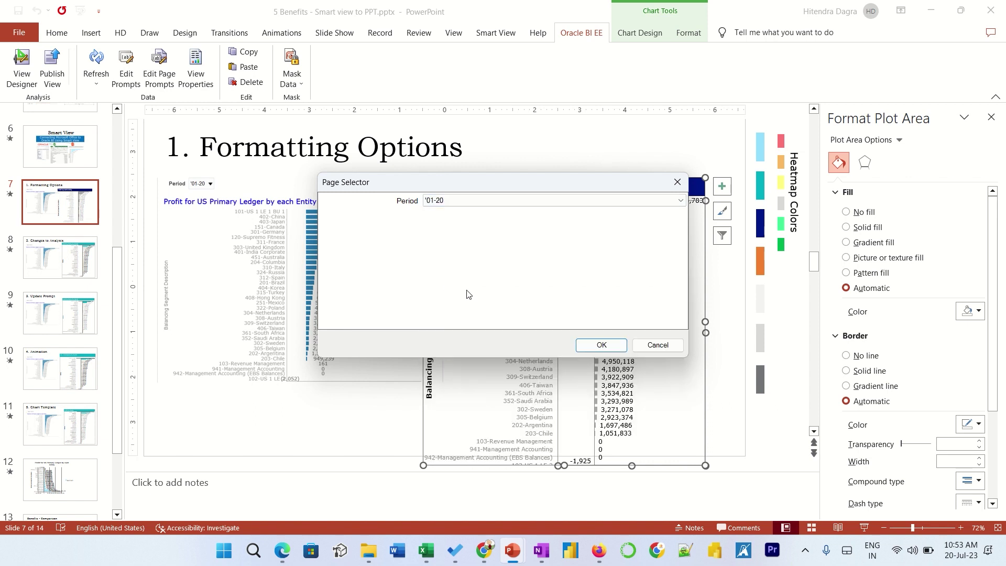
click(600, 344)
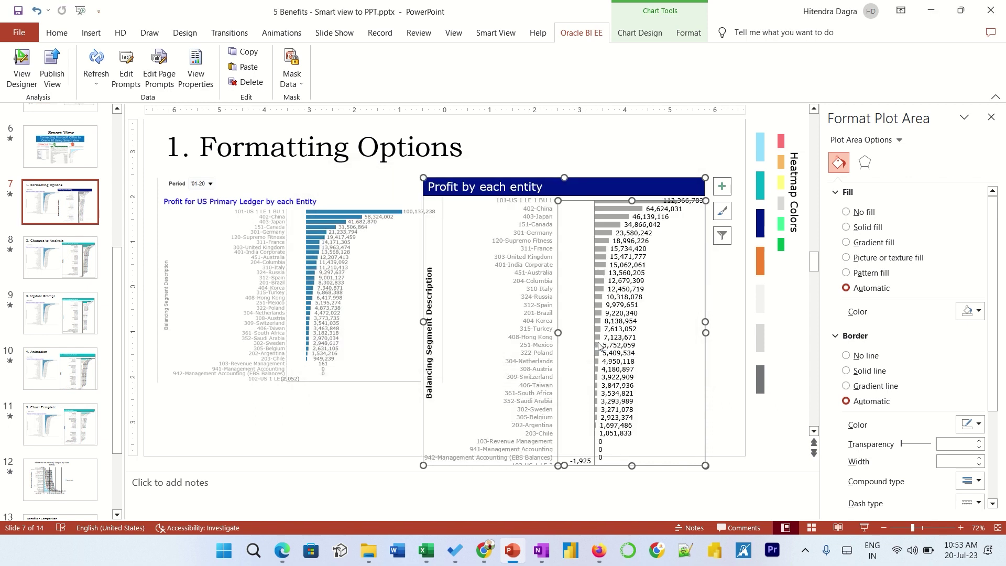
click(655, 298)
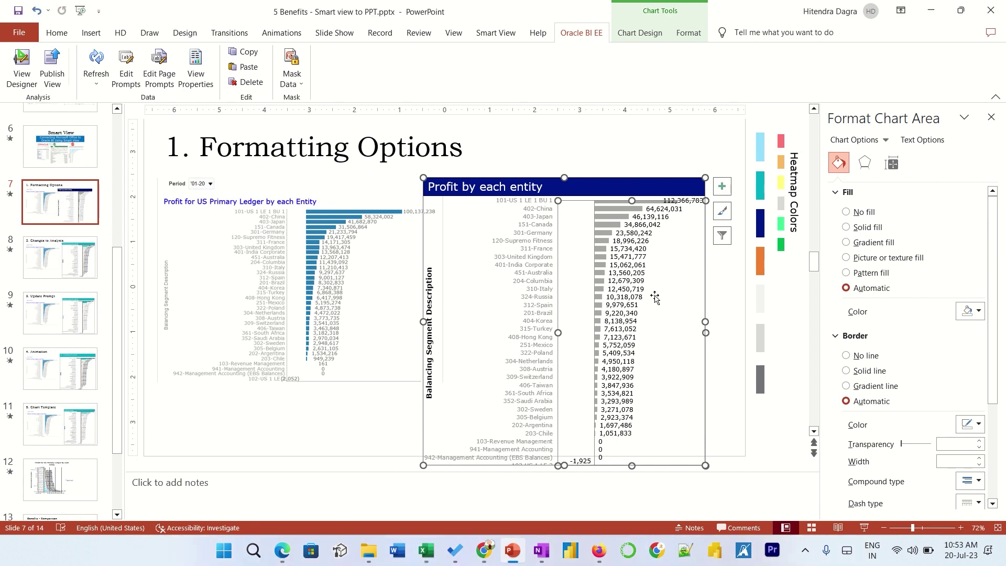
- Undo the chart's last data change and select the Profit by each entity title
key(ctrl+z)
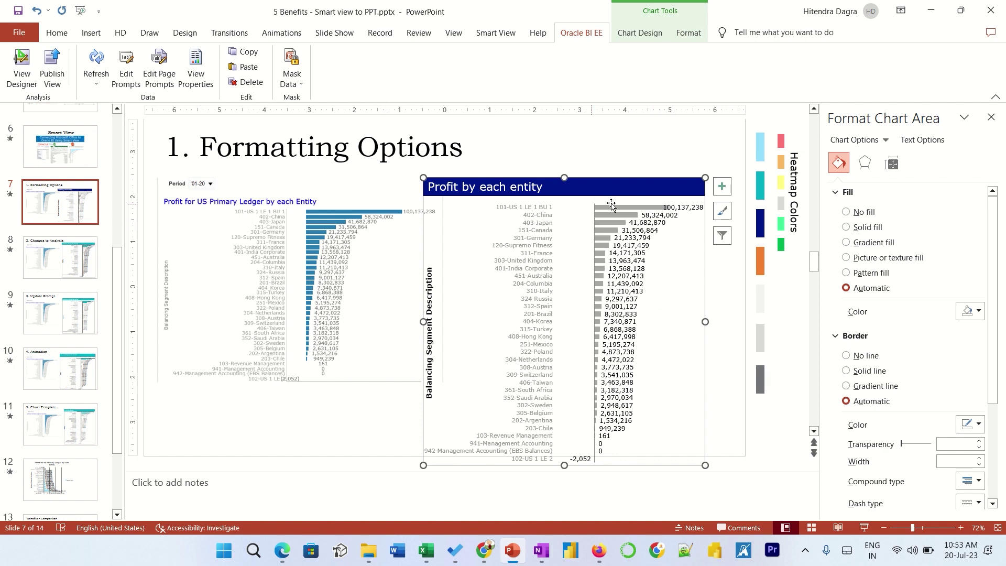
click(543, 187)
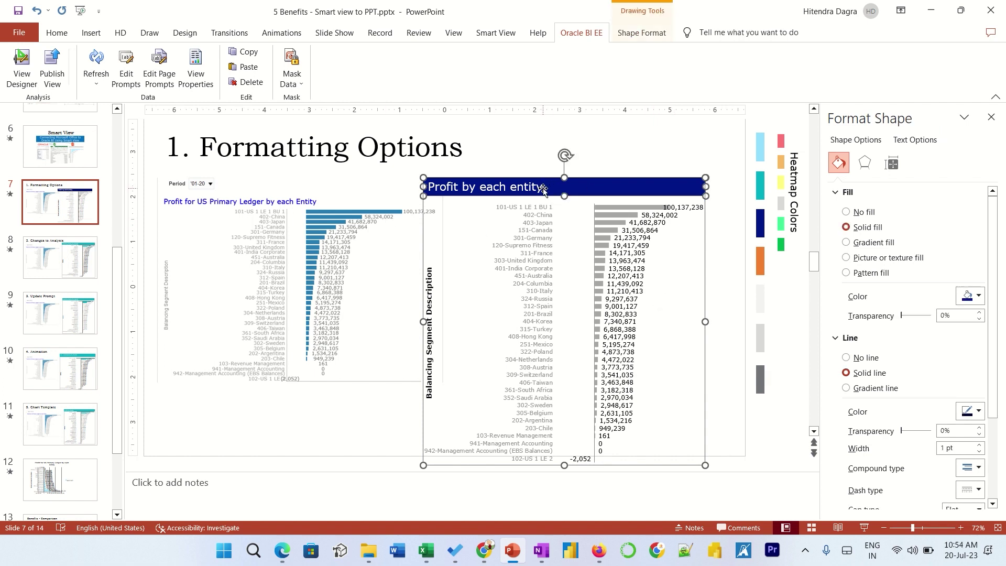
click(537, 187)
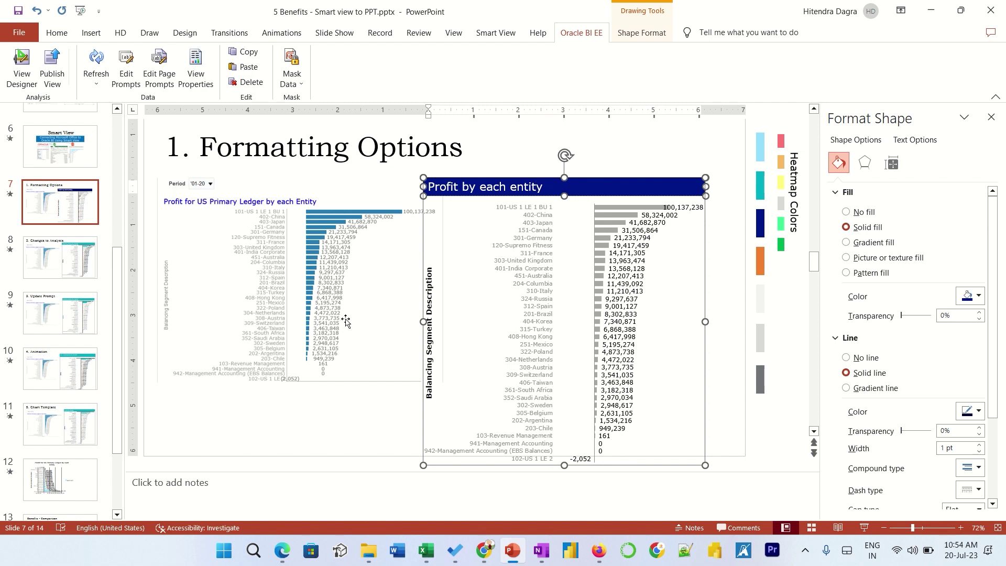
- Fill the 402-China bar with dark orange
click(612, 217)
click(613, 216)
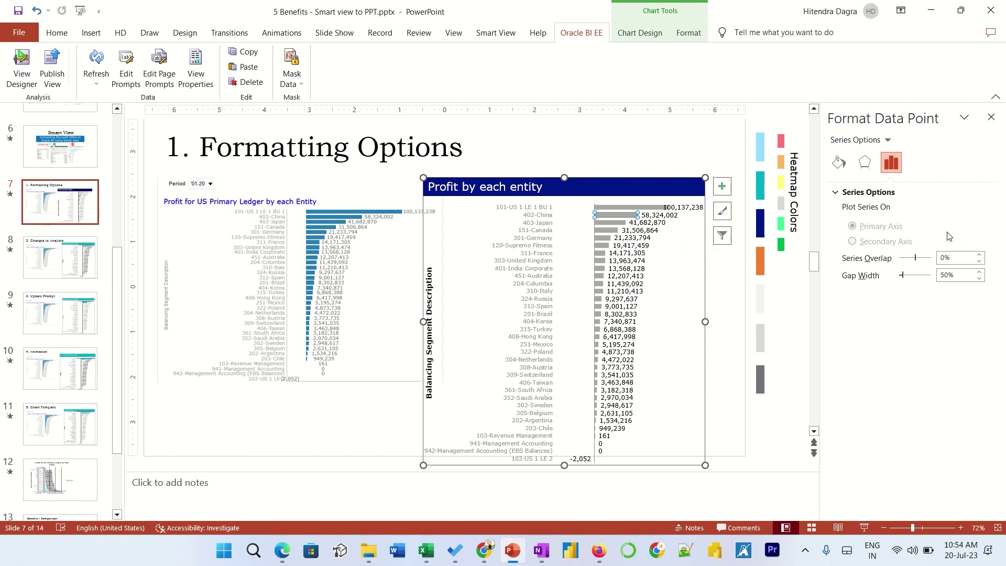
click(839, 163)
click(975, 346)
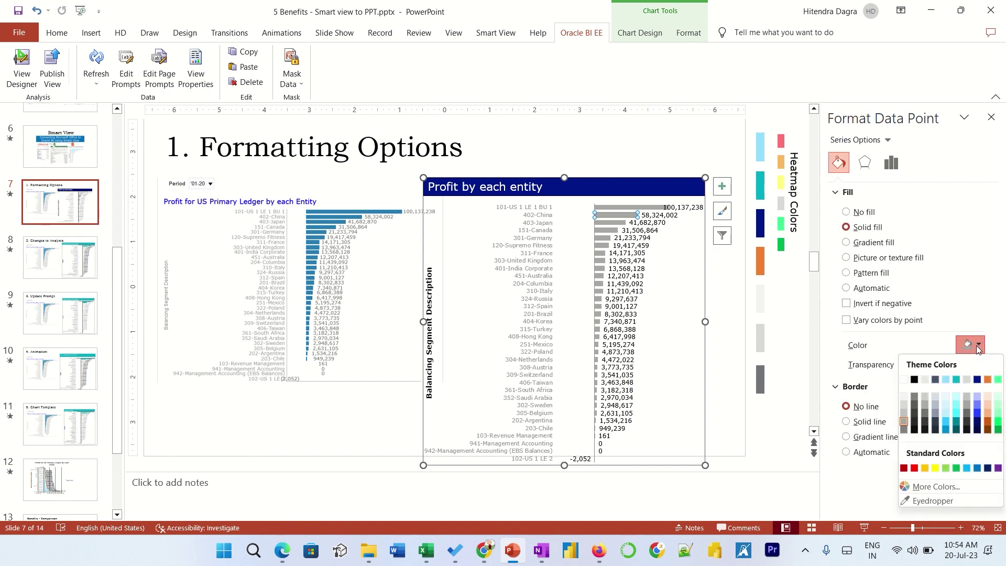
click(988, 421)
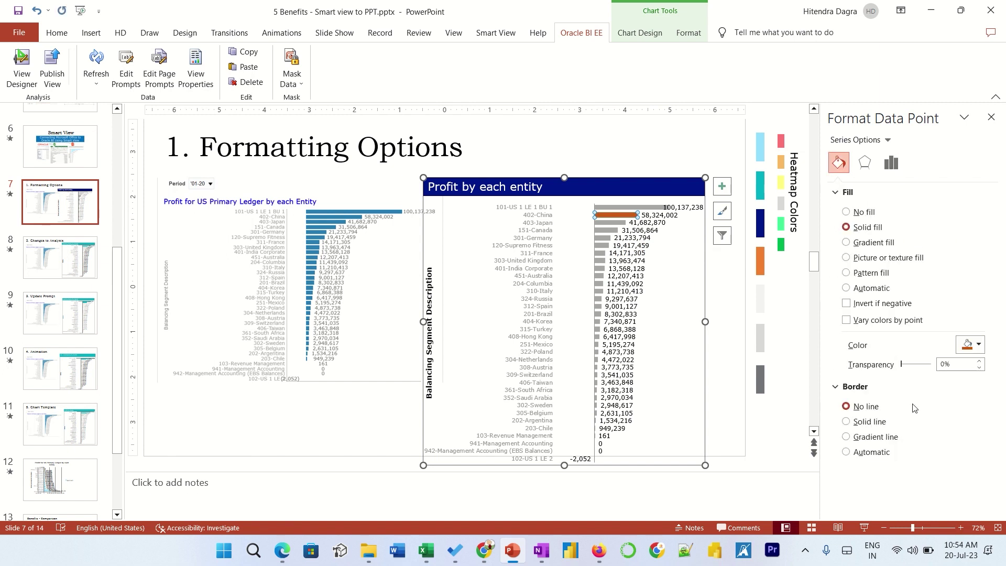
click(686, 269)
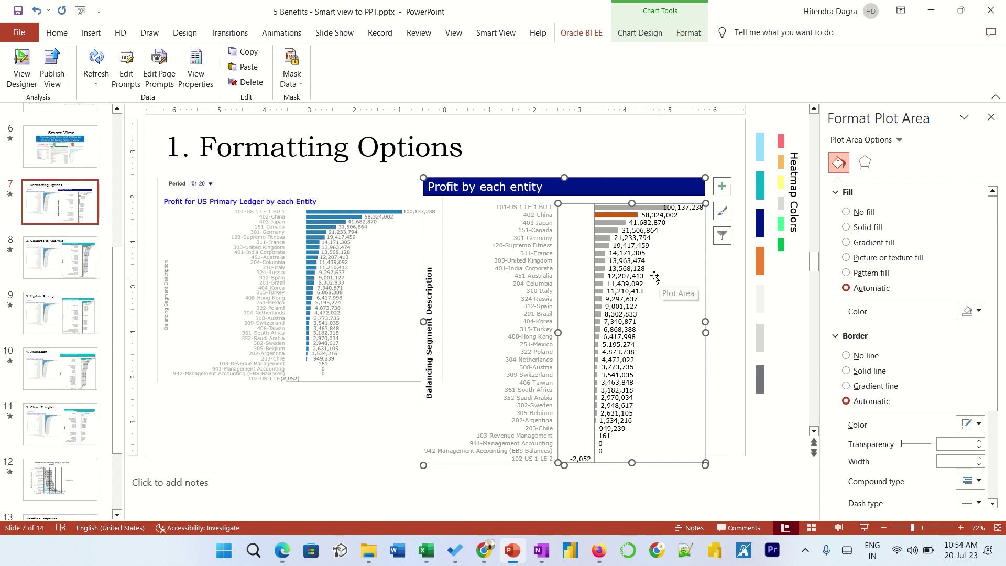
- Go to slide 8, Changes to Analysis, then switch to the Oracle BI analysis in Firefox
click(102, 85)
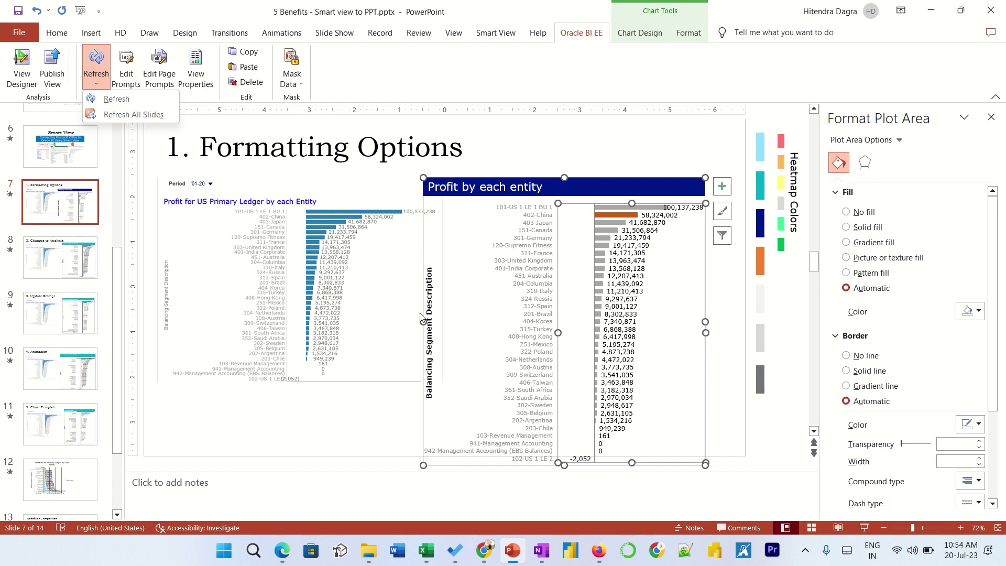
click(52, 266)
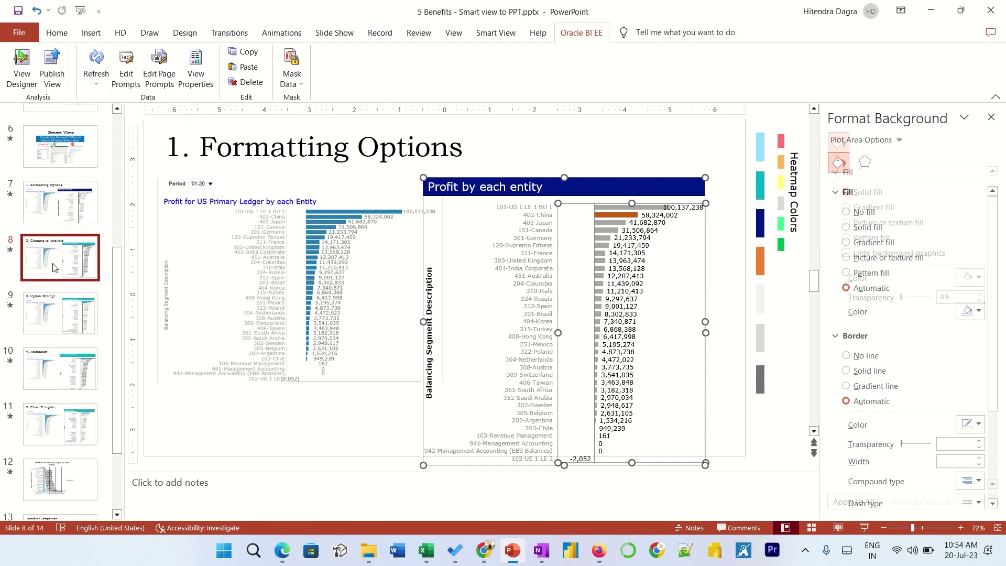
click(52, 268)
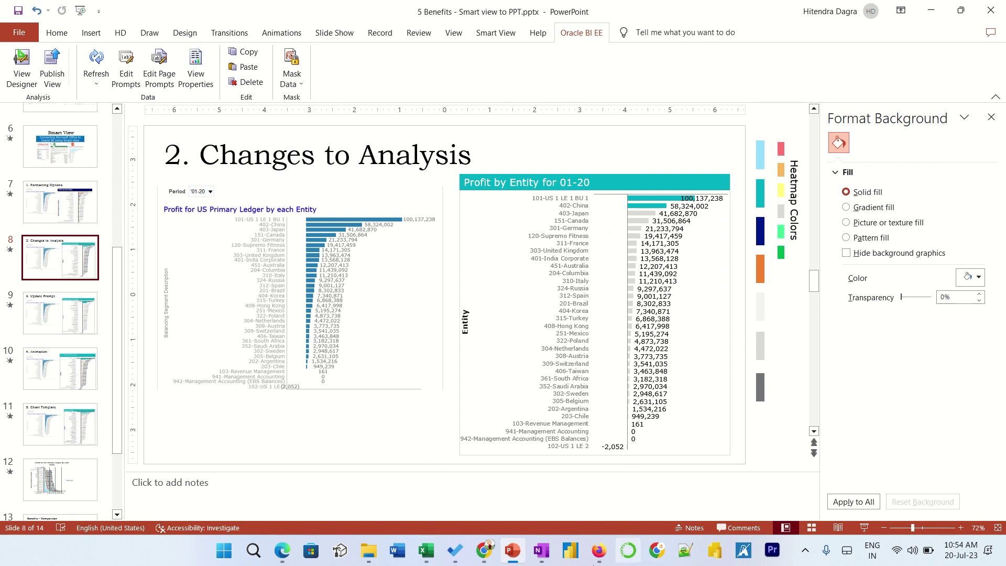
click(597, 553)
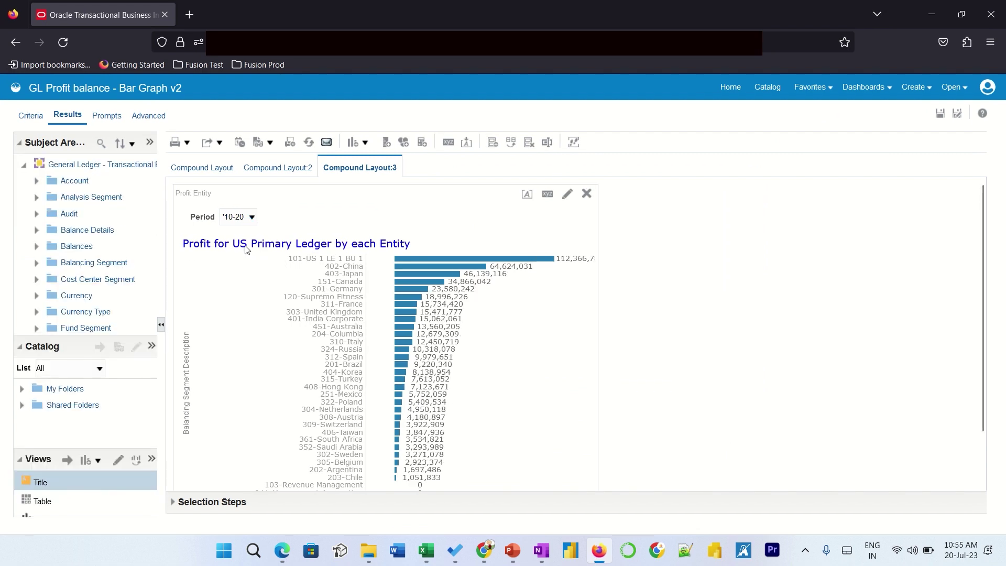
- Change the Ledger Name filter value to include 'Progress' in the analysis criteria
click(27, 116)
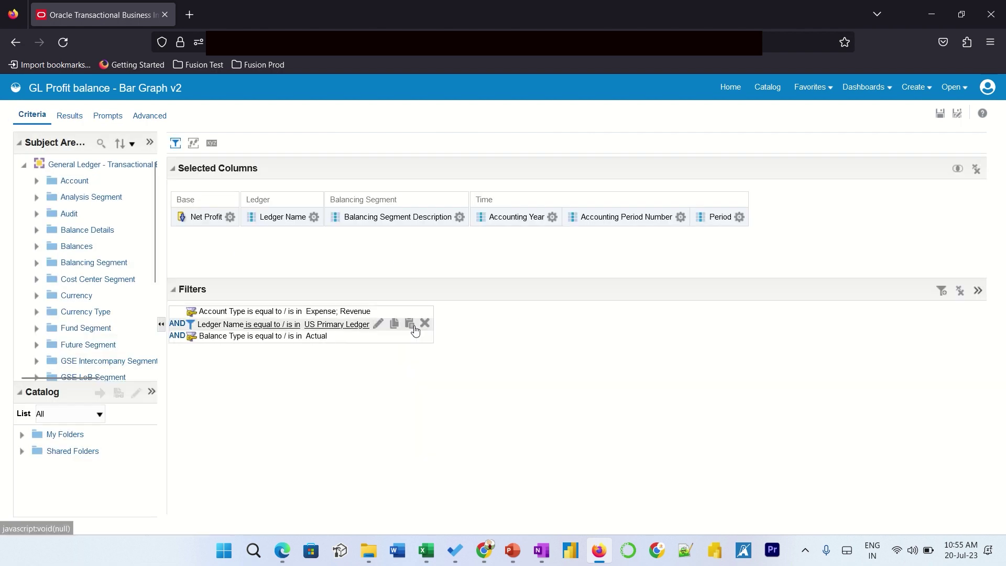
click(383, 329)
text(Progress US Primary Ledger)
click(582, 393)
click(69, 116)
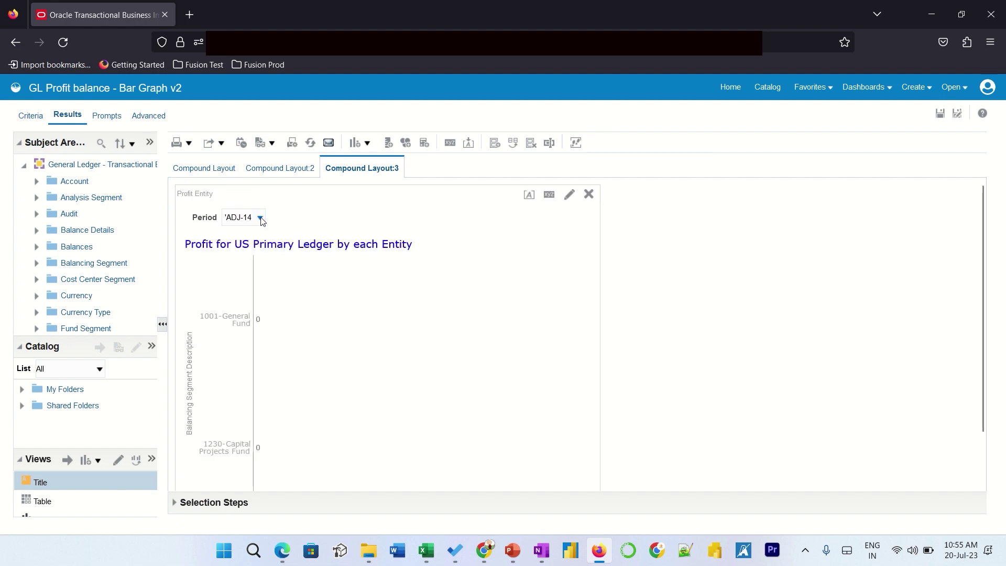
- Set the graph's Period prompt to MAR-20, save the analysis, and return to PowerPoint
click(260, 218)
scroll(256, 385, down, 15)
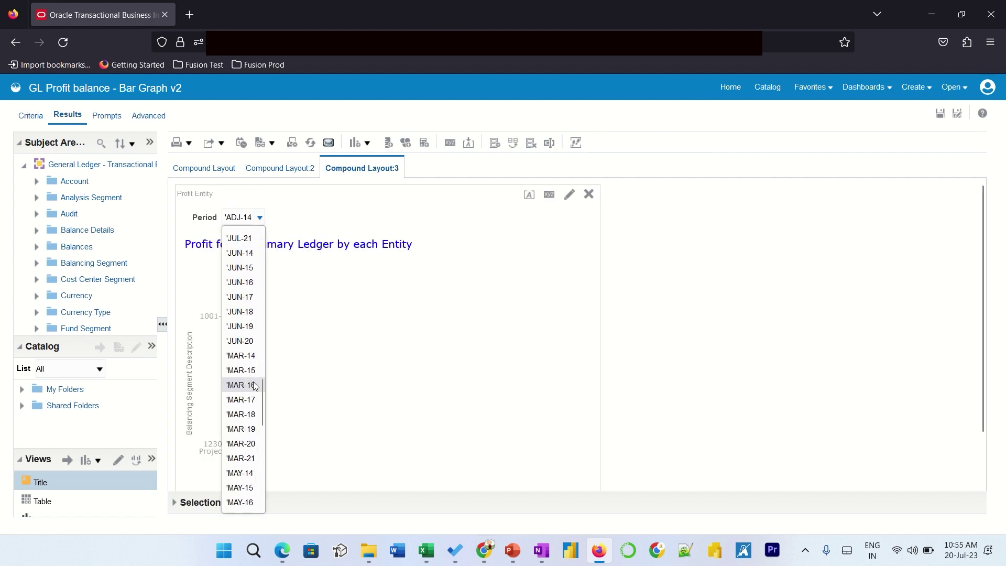
scroll(254, 386, down, 4)
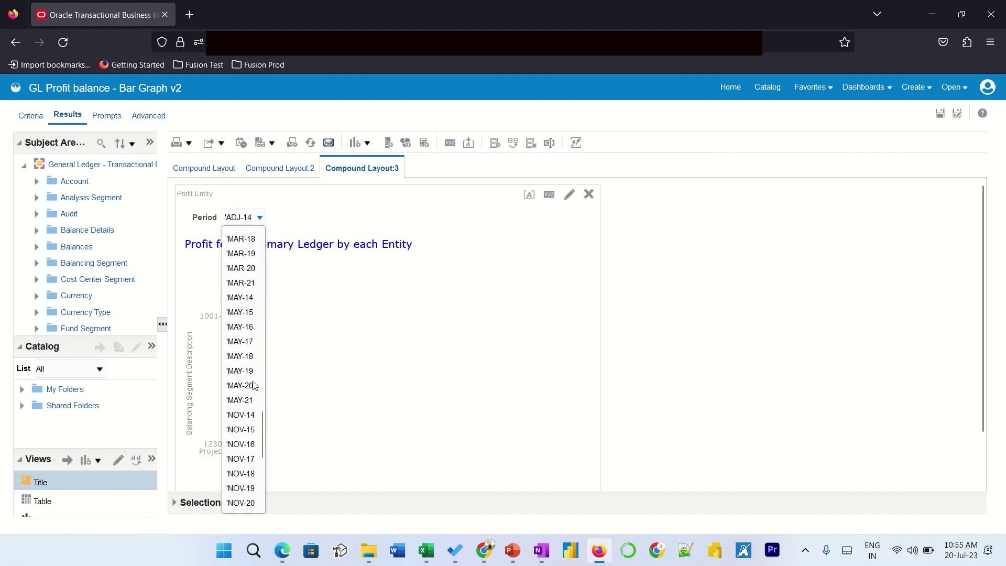
click(245, 269)
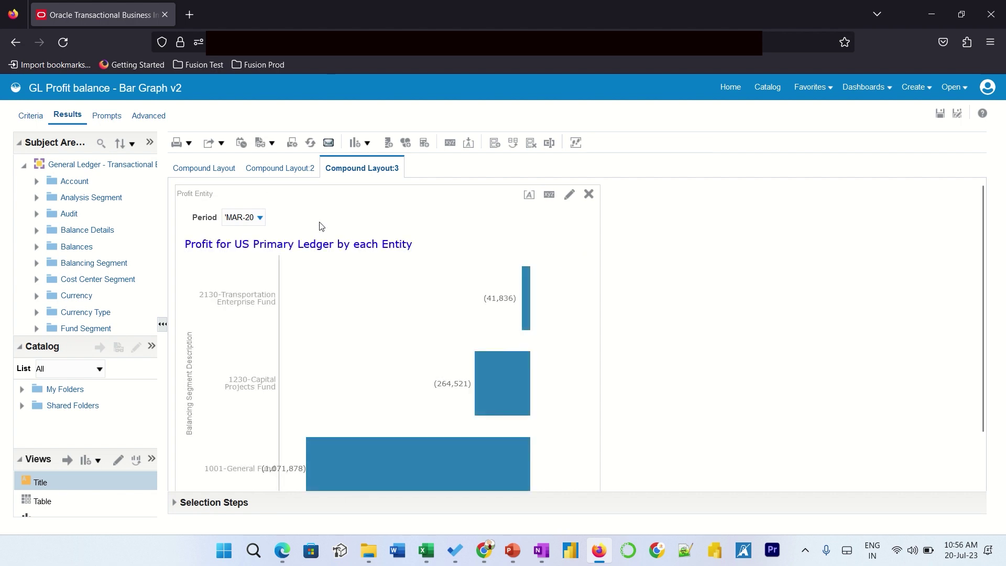
scroll(299, 222, down, 2)
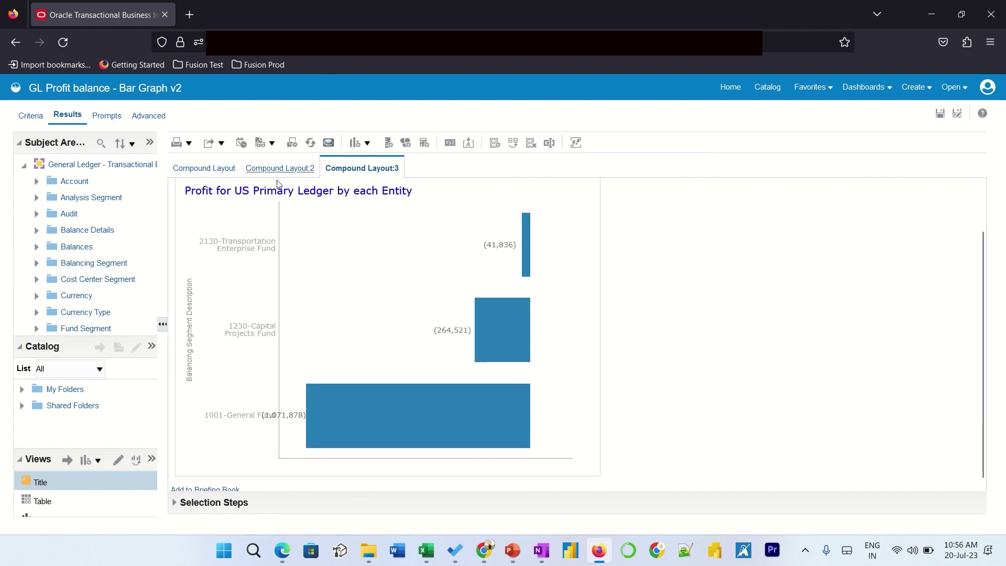
scroll(264, 231, up, 2)
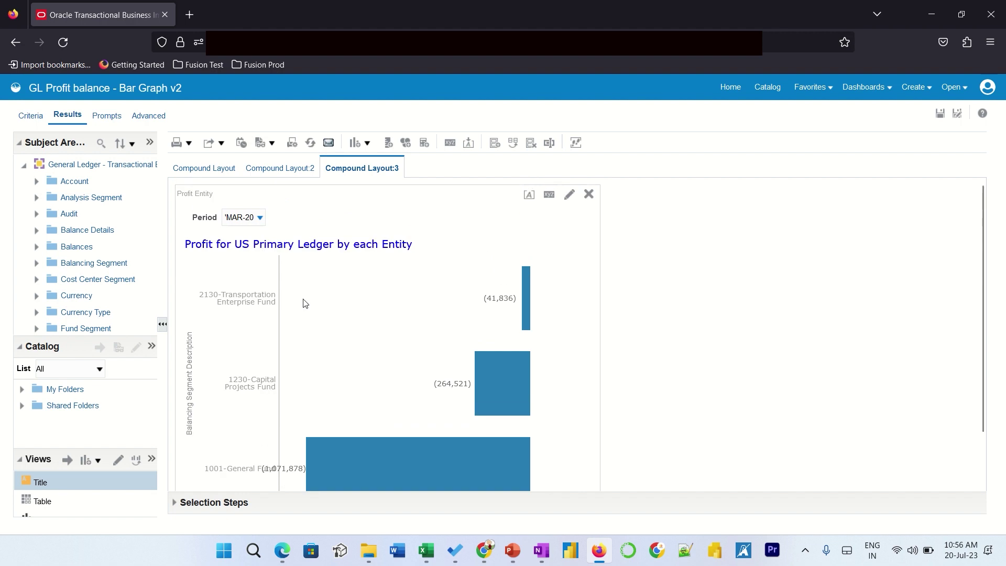
click(940, 115)
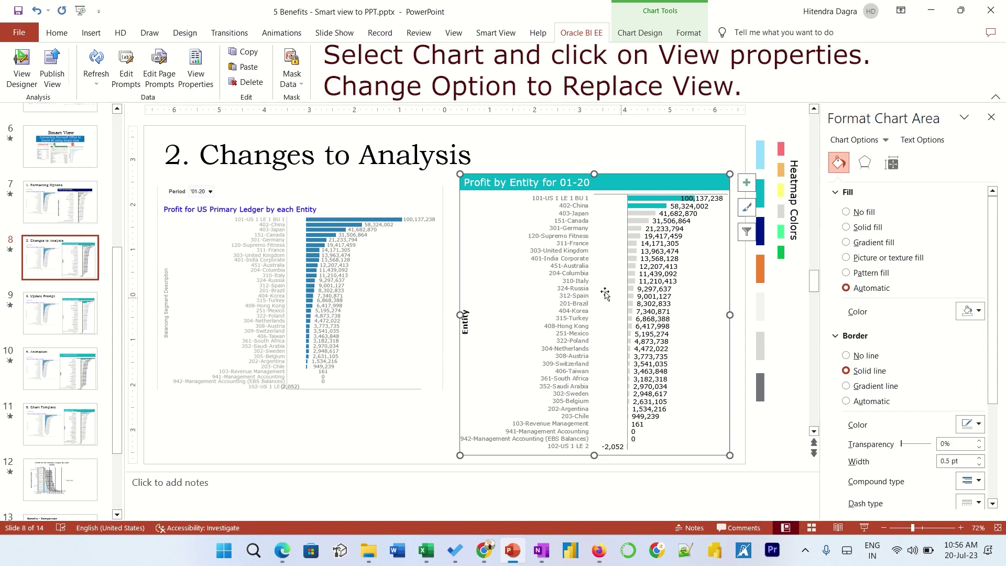
click(512, 550)
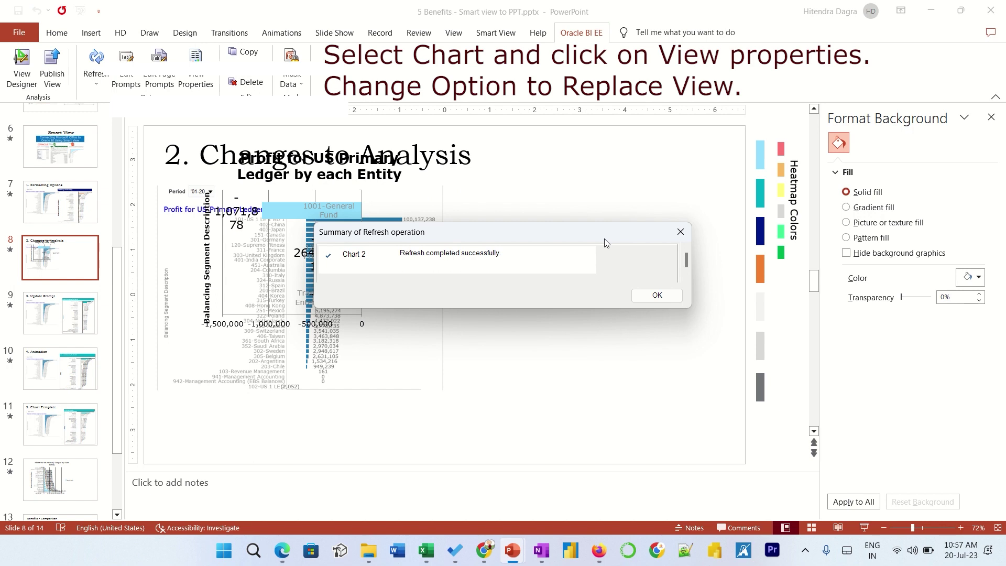
- Dismiss the refresh summary and move slide 8's refreshed chart right of the title
click(657, 296)
click(361, 303)
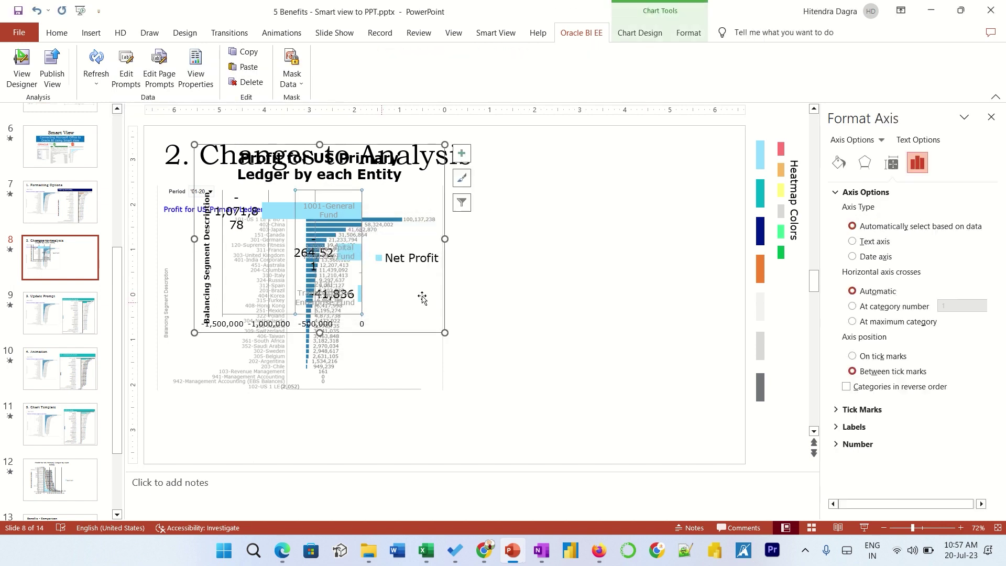
drag(445, 300, 717, 356)
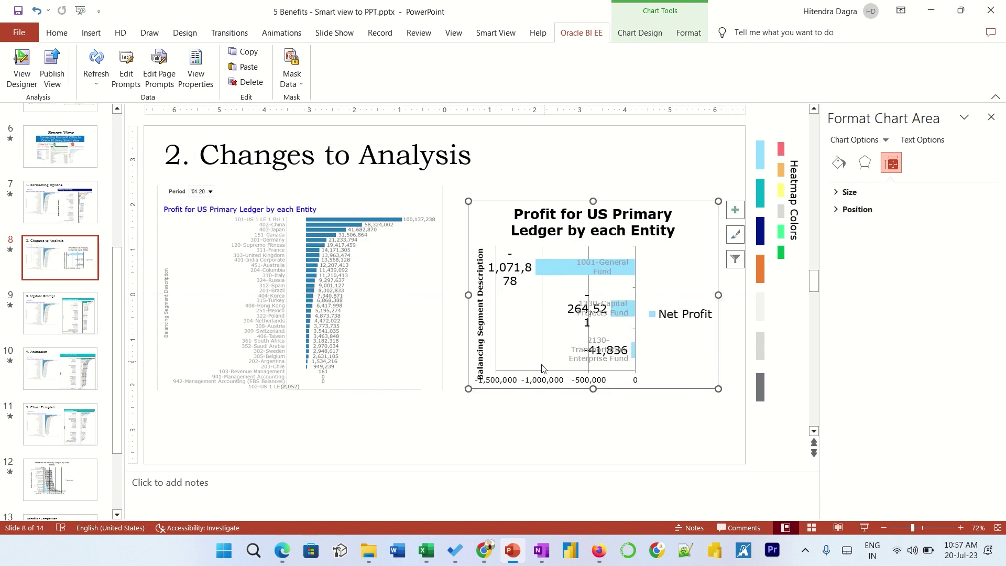
- Save slide 7's Profit by each entity chart as a chart template named Heatmap
click(68, 221)
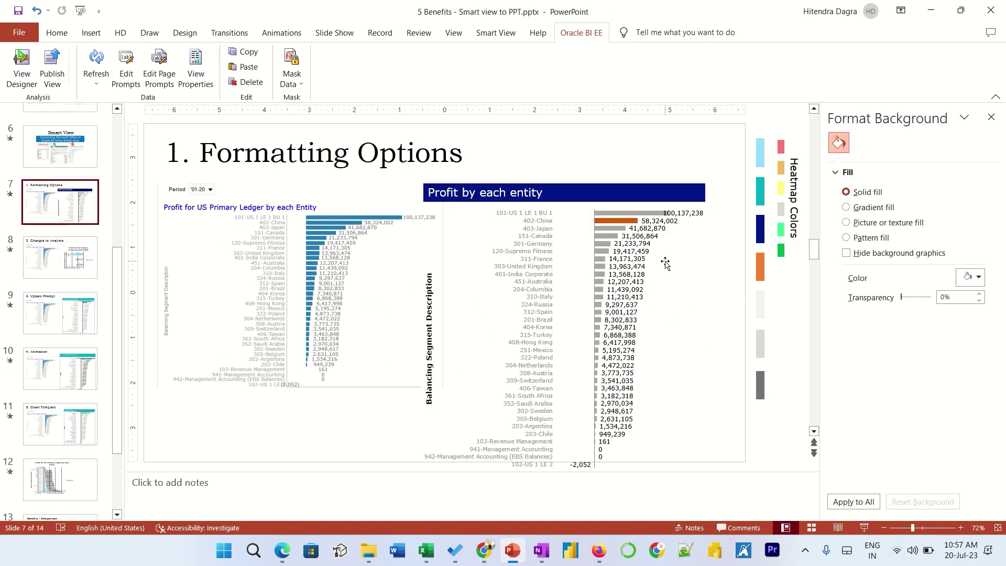
click(665, 261)
right_click(665, 261)
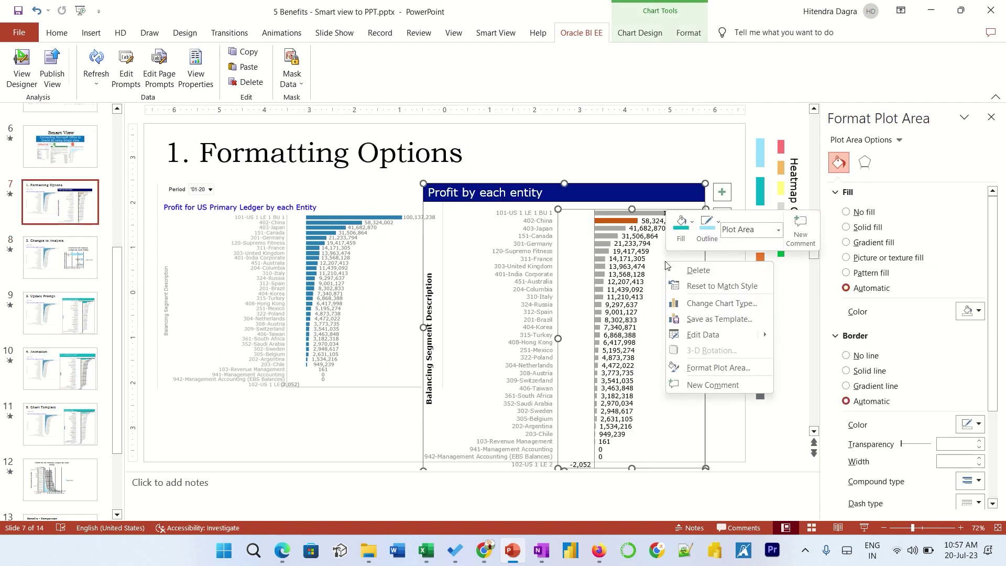
click(702, 320)
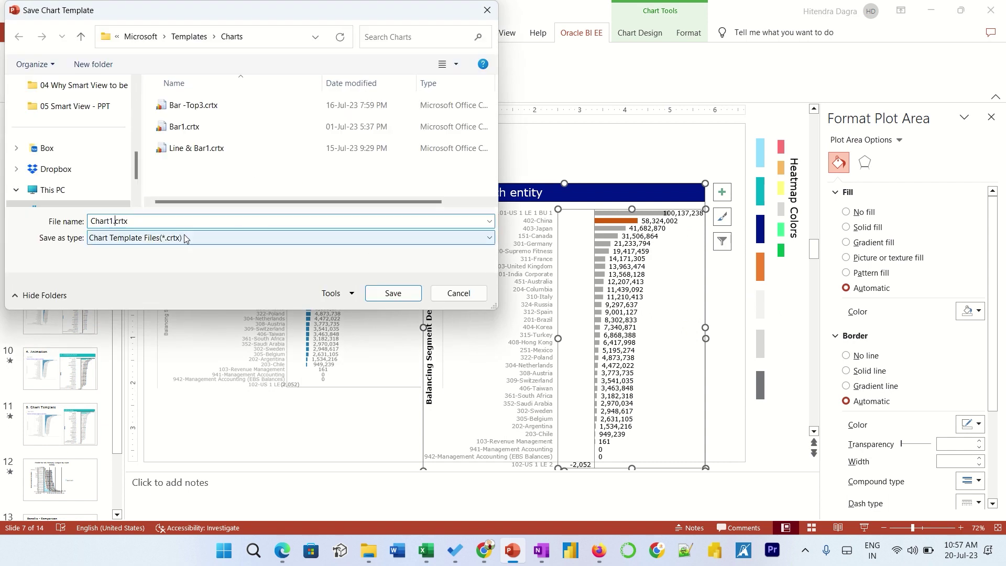
text(Heatmap)
key(Return)
scroll(185, 235, down, 1)
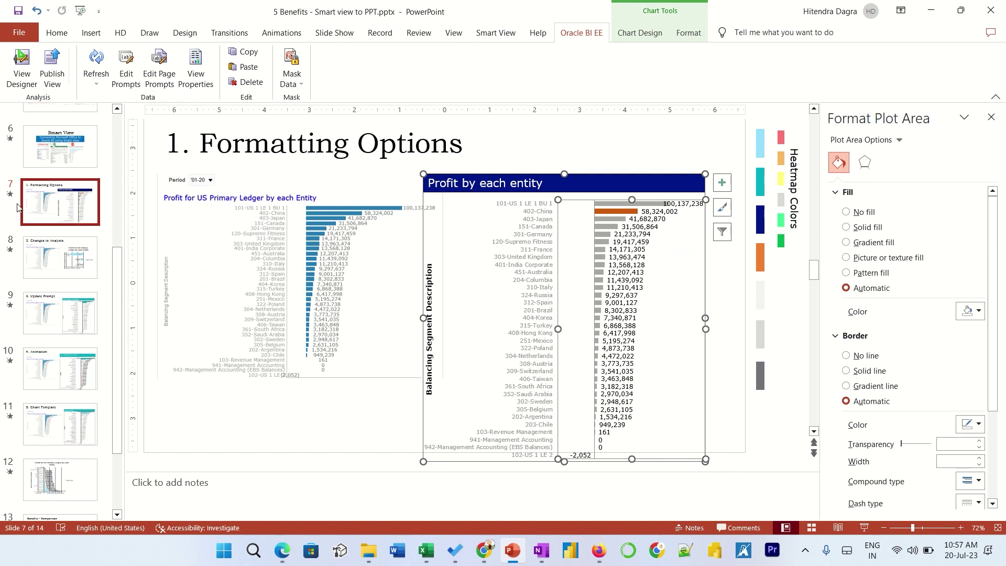
- Change slide 8's chart type to the saved Temp2 template
click(72, 266)
click(564, 295)
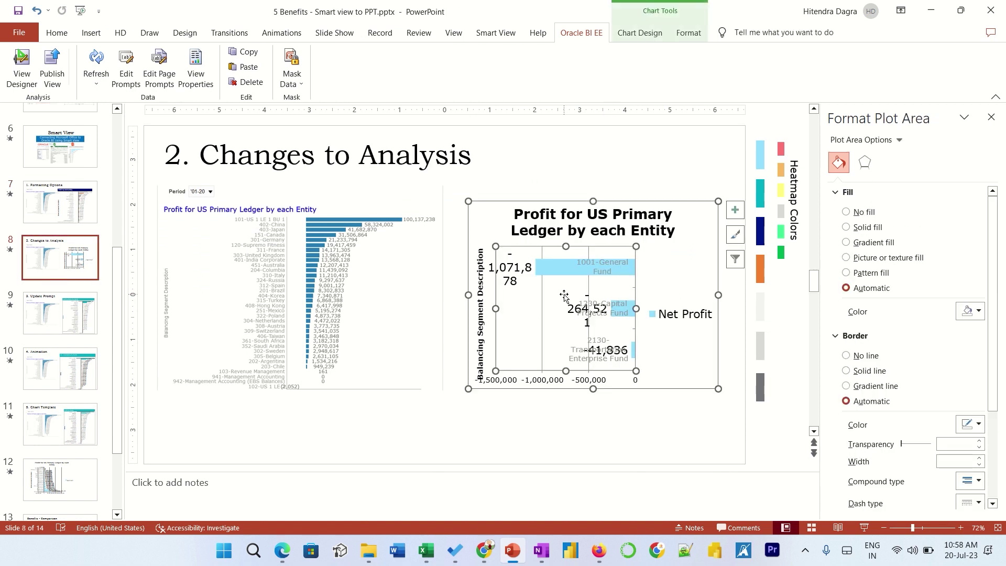
right_click(564, 295)
click(613, 339)
click(345, 137)
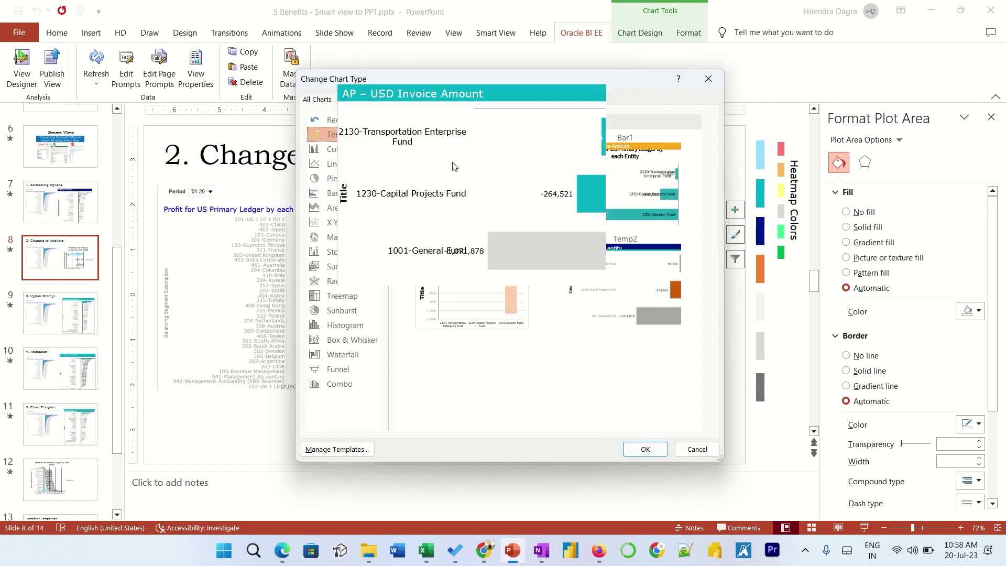
click(632, 325)
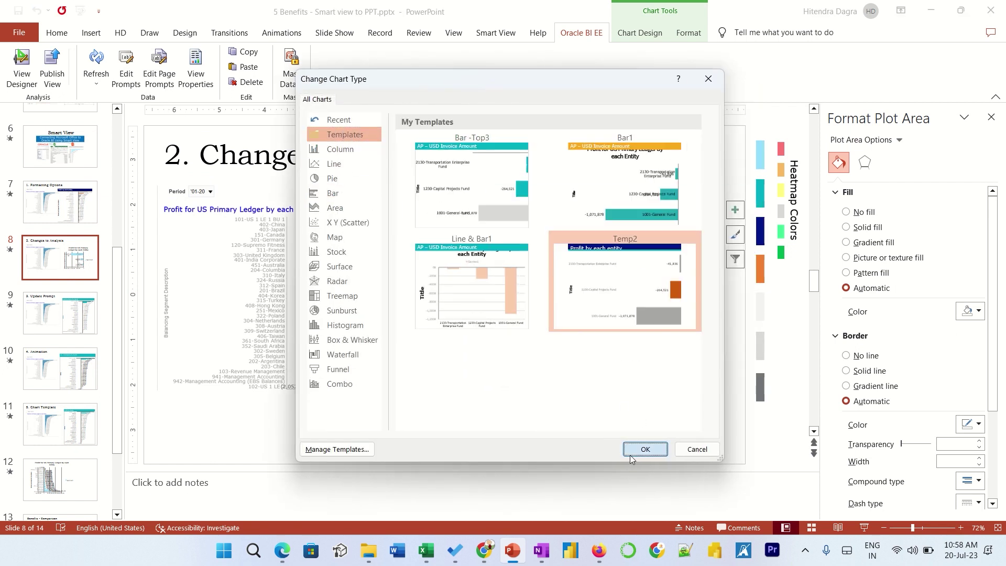
click(634, 451)
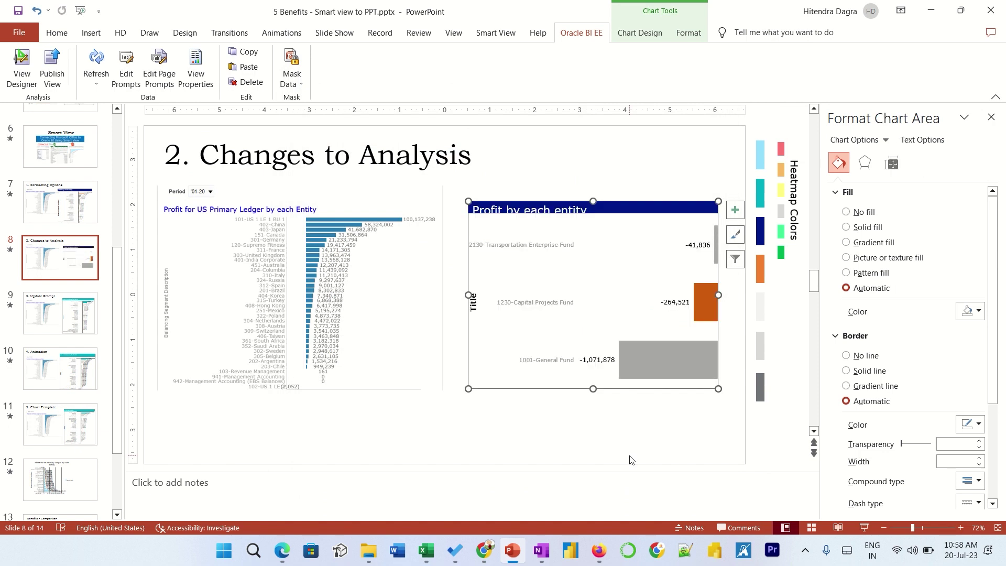
- Check the chart's new title bar, then move to slide 9, Update Prompt
click(597, 216)
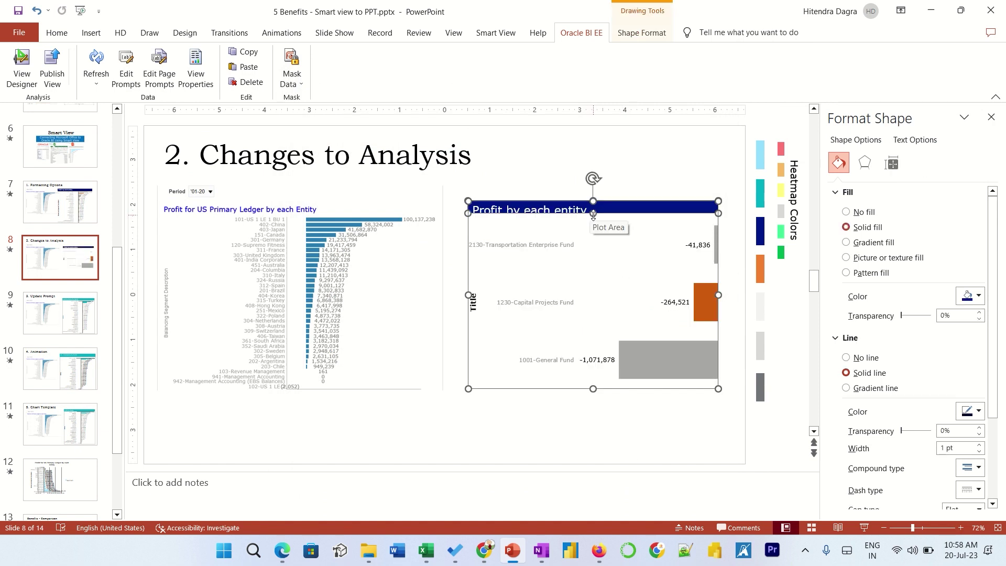
click(593, 222)
click(592, 223)
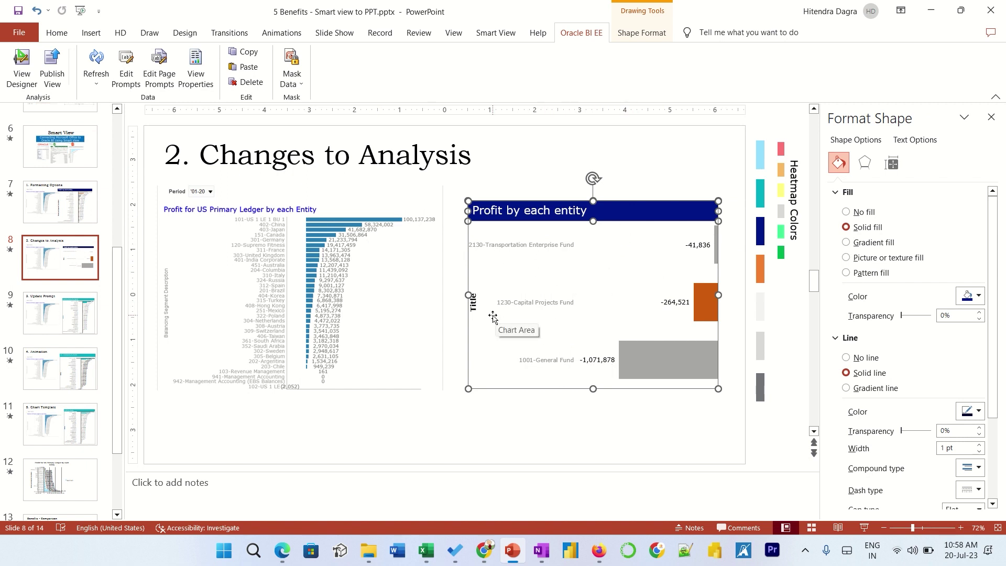
click(62, 318)
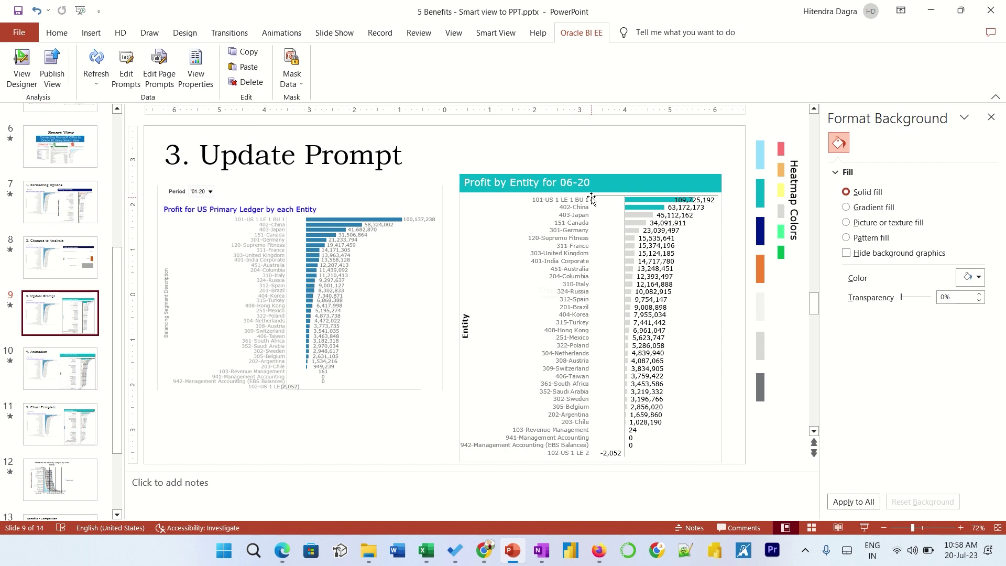
click(619, 240)
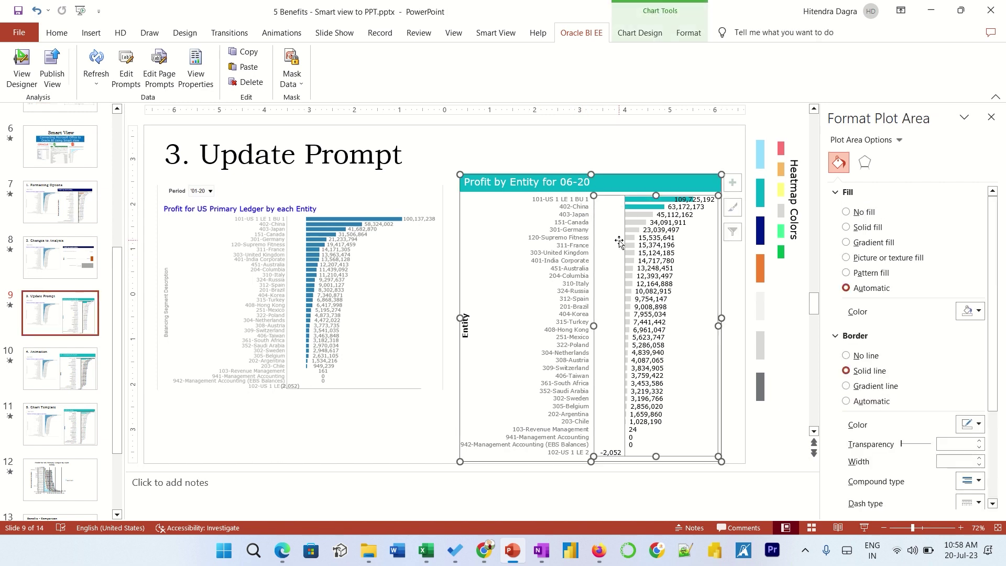
click(166, 74)
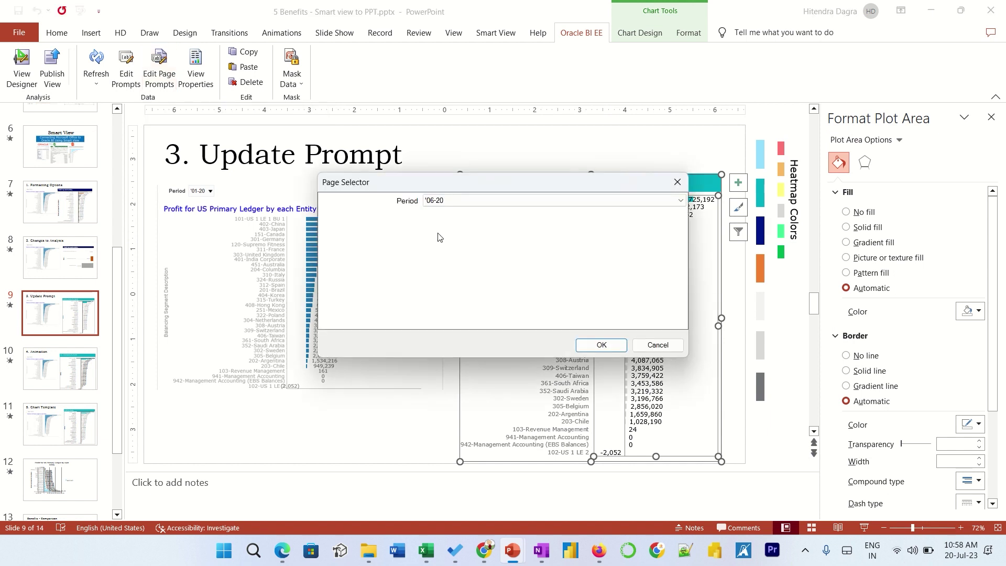
click(498, 203)
scroll(484, 427, down, 5)
scroll(484, 427, down, 3)
mouse_move(678, 318)
mouse_down()
mouse_move(675, 365)
mouse_move(679, 330)
mouse_up()
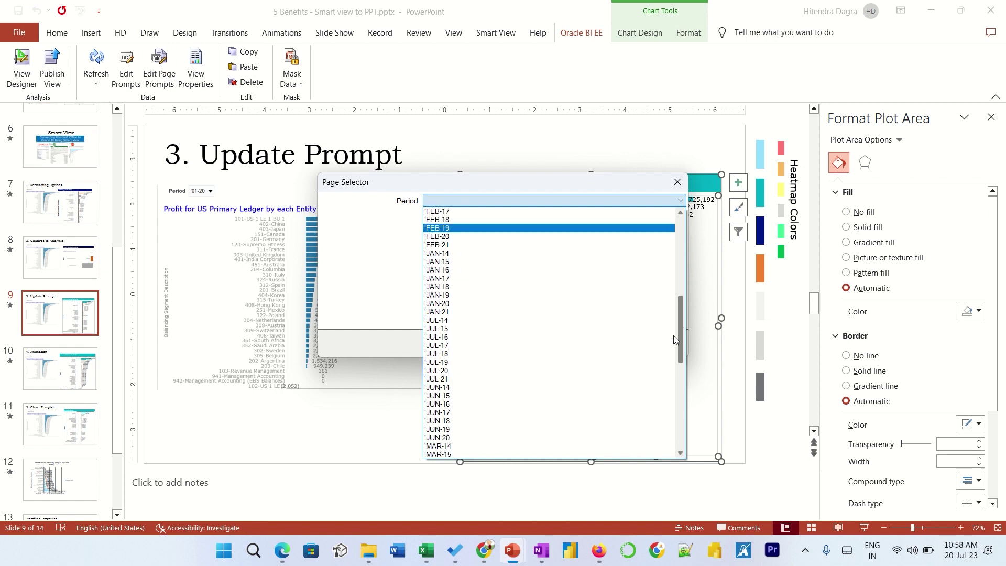
click(681, 187)
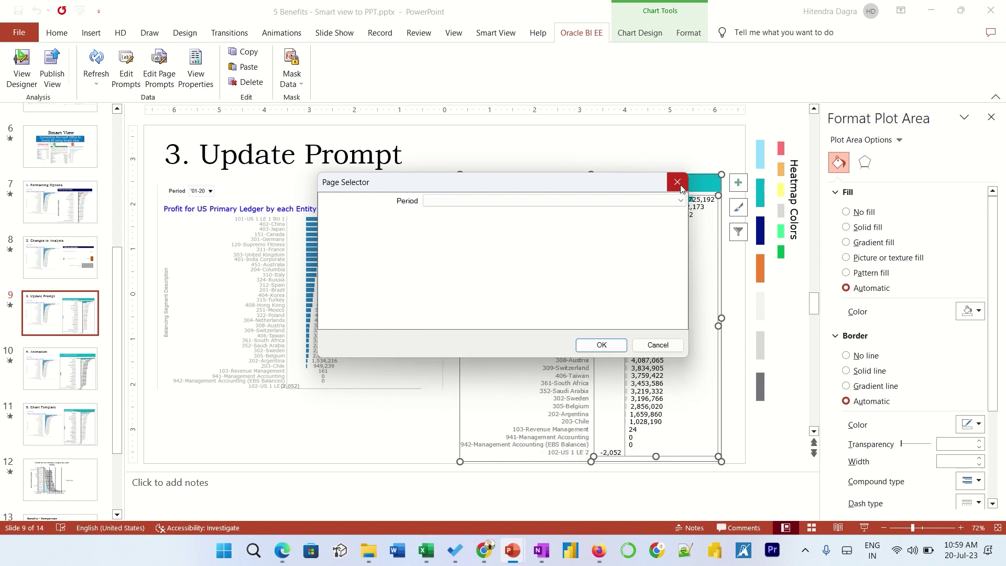
click(647, 345)
- Remove 'Progress' from the Ledger Name filter value, save the analysis, and return to PowerPoint
key(alt+Tab)
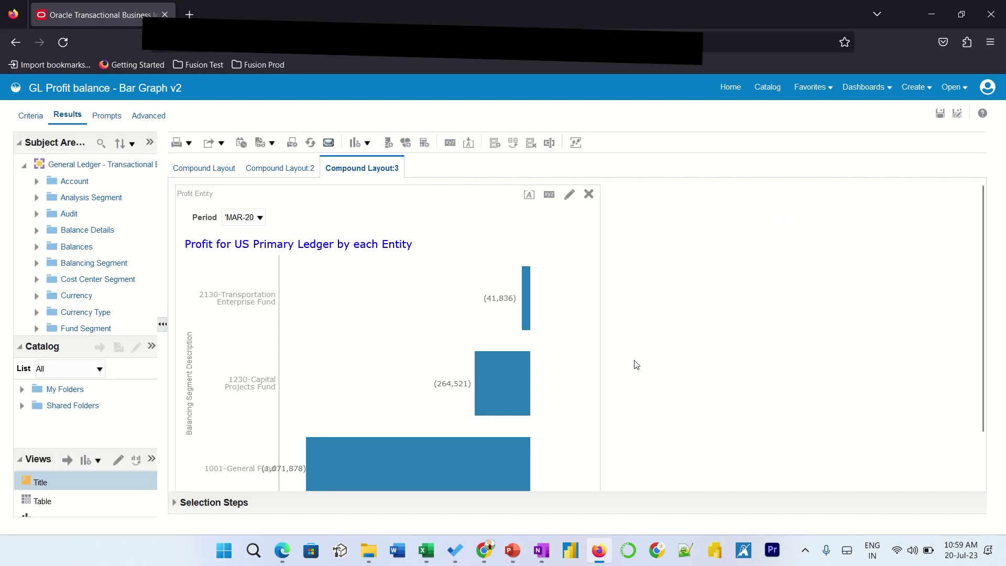
click(35, 120)
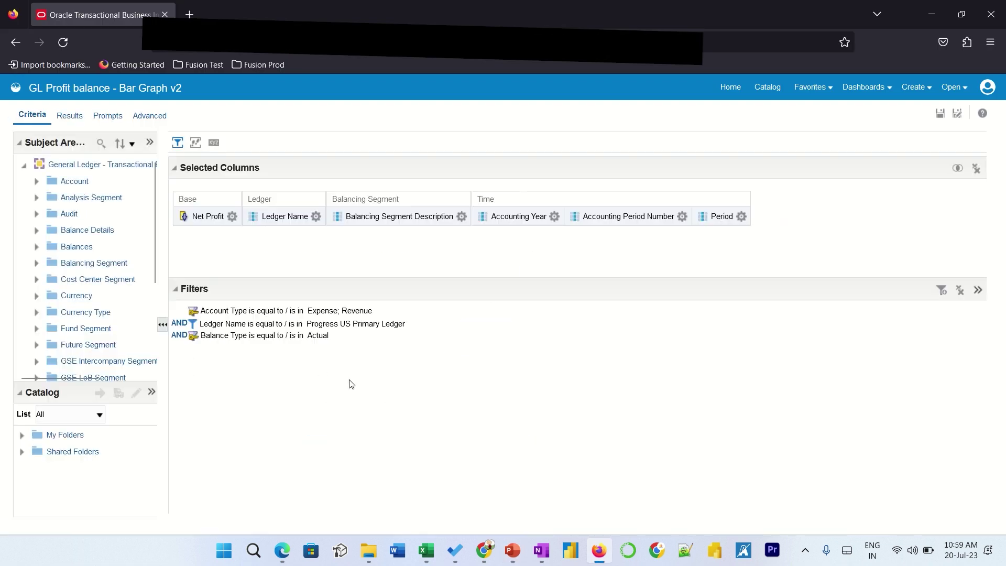
click(451, 324)
double_click(425, 272)
key(BackSpace)
click(582, 393)
click(941, 114)
key(alt+Tab)
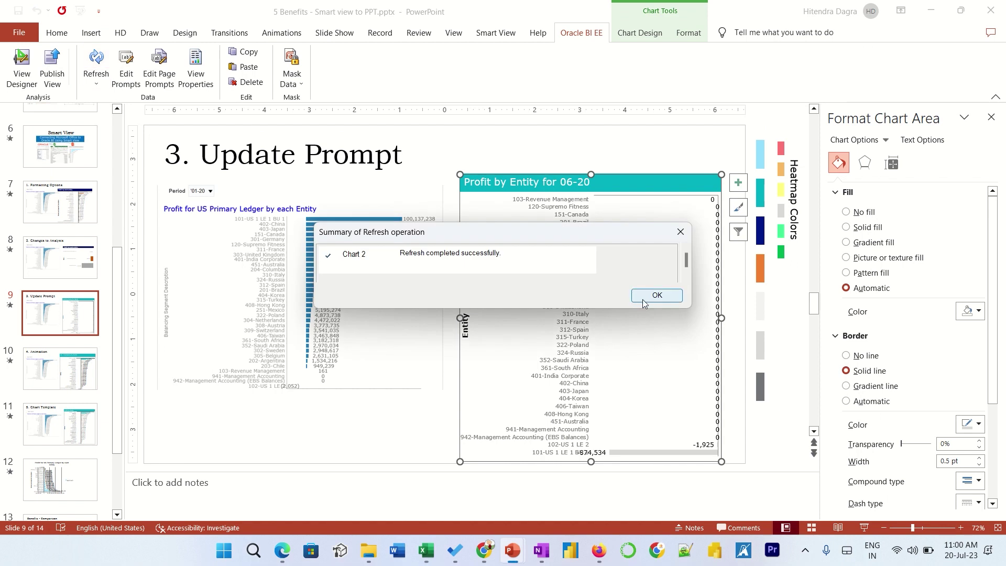
- Dismiss the refresh summary, retitle slide 9's chart Profit by Entity for 06-21, then open slide 10
click(644, 297)
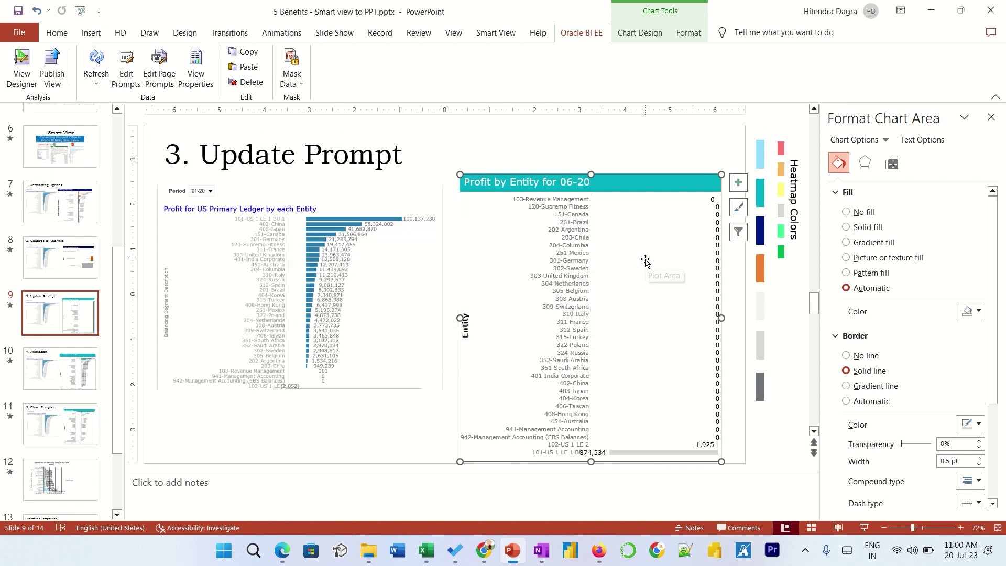
scroll(645, 260, down, 1)
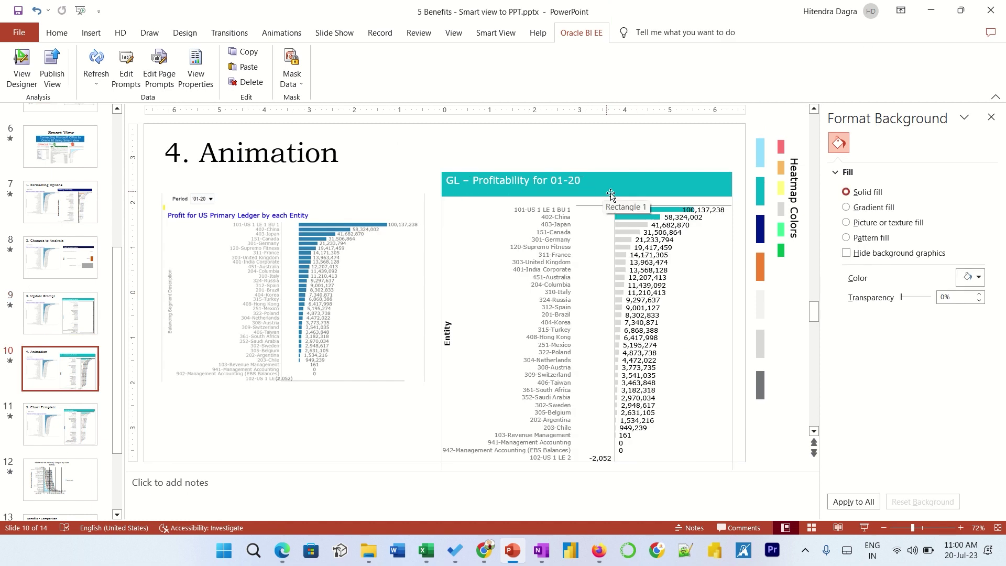
click(51, 324)
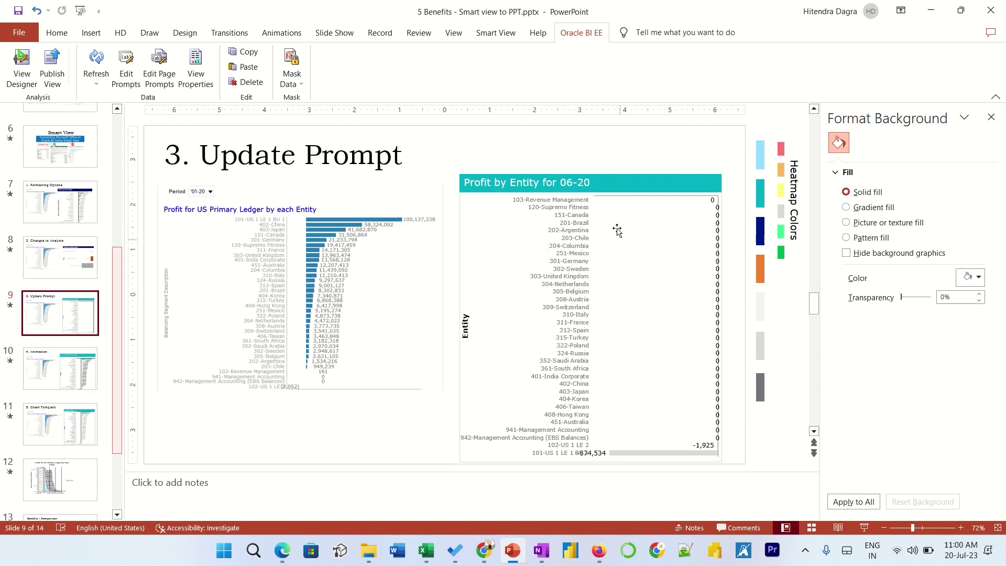
click(581, 182)
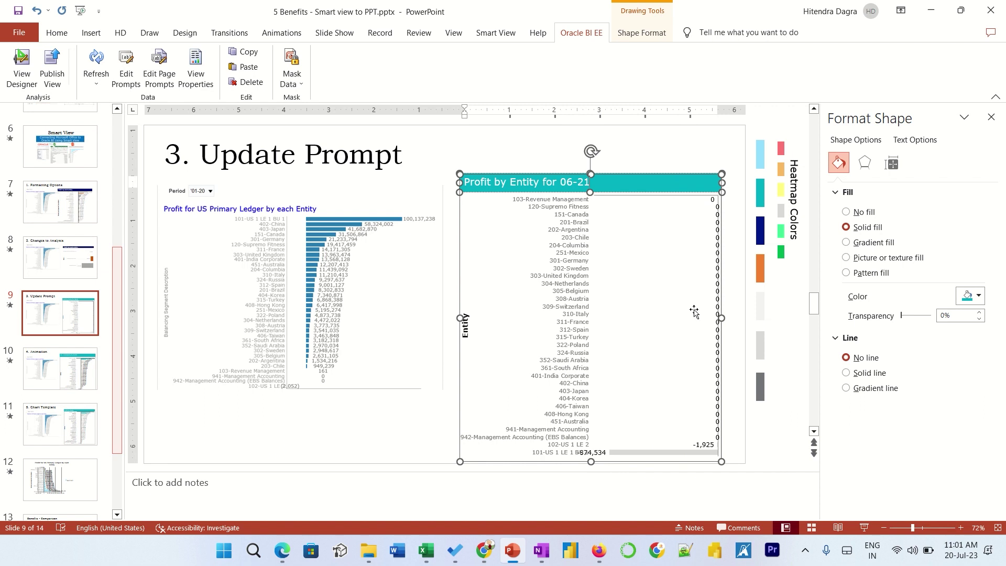
click(655, 283)
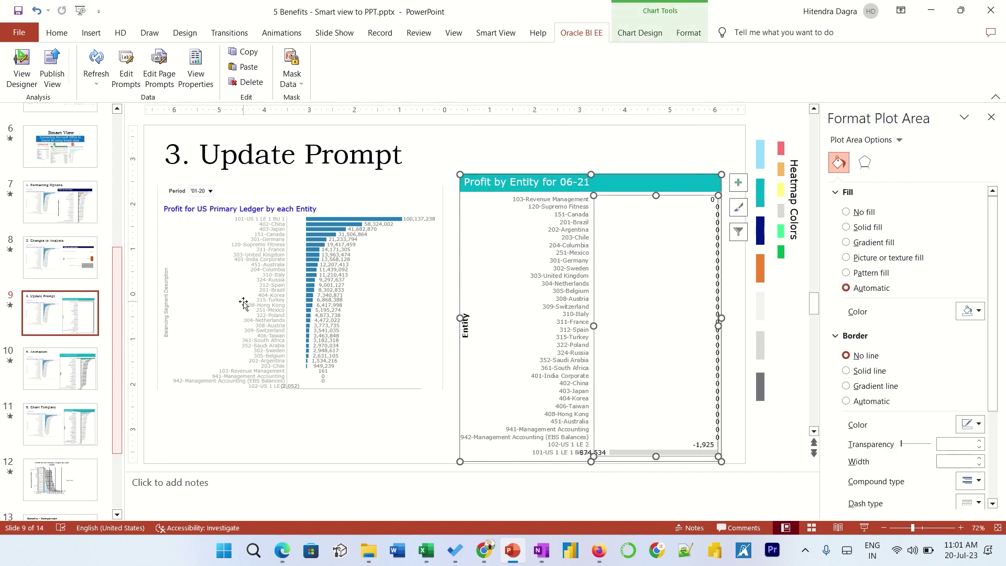
click(62, 368)
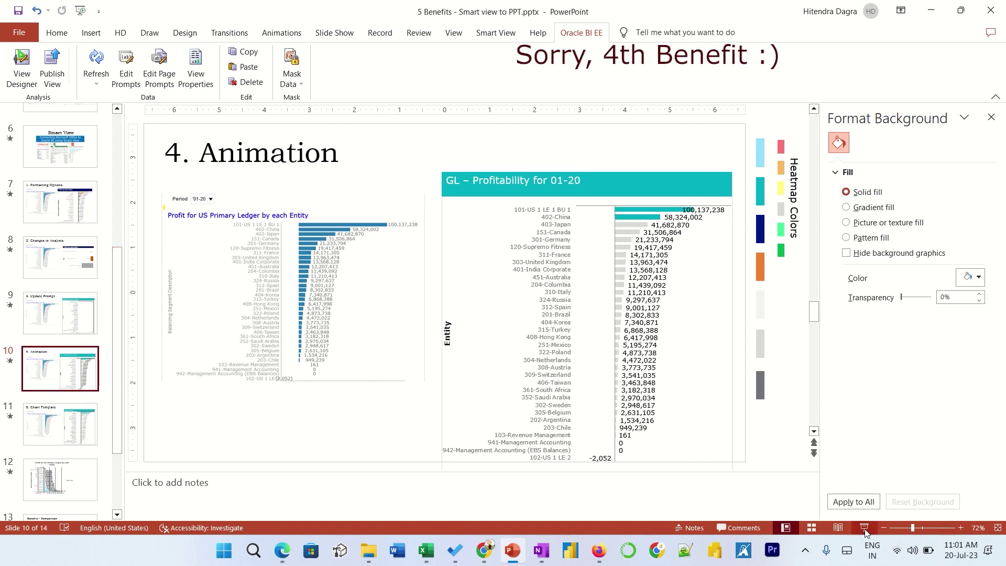
- Give the left Smart View profit picture a Wipe From Left entrance, then switch it to Fade
click(403, 349)
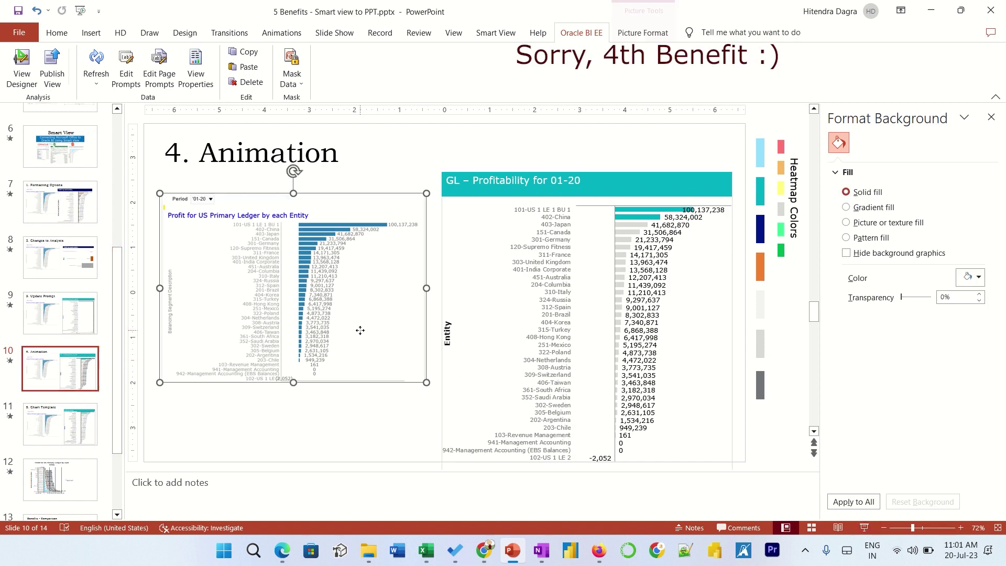
click(292, 33)
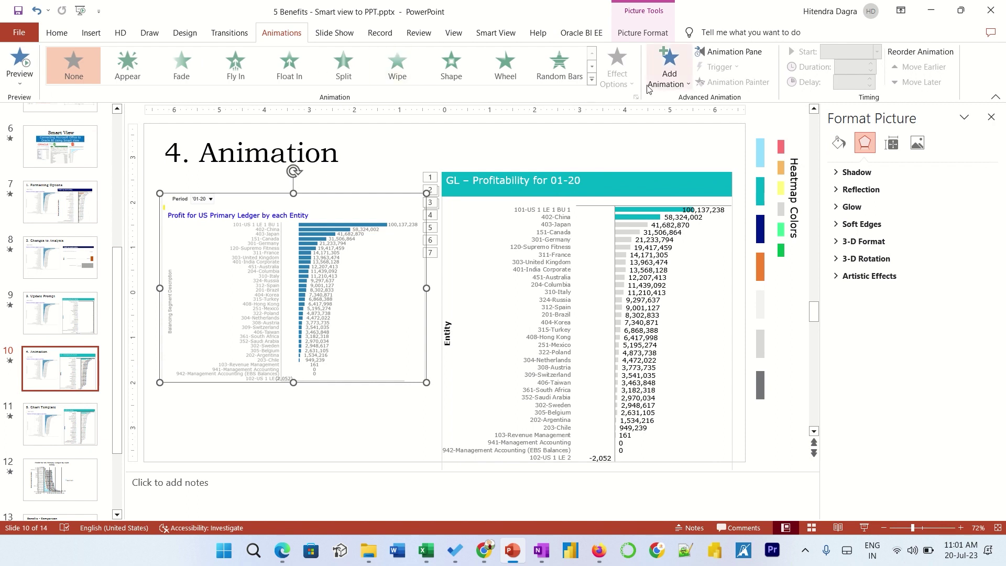
click(411, 71)
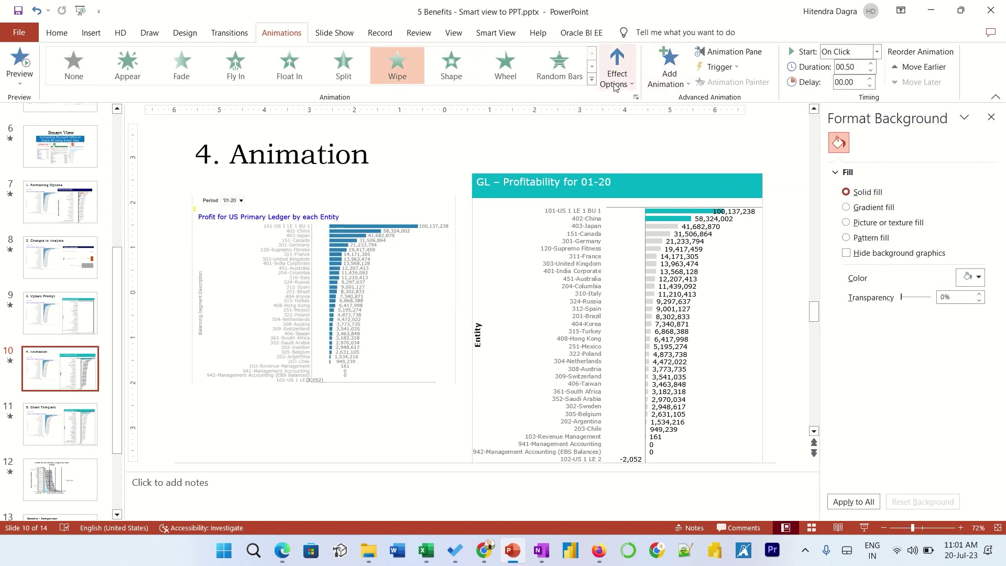
click(615, 84)
click(631, 150)
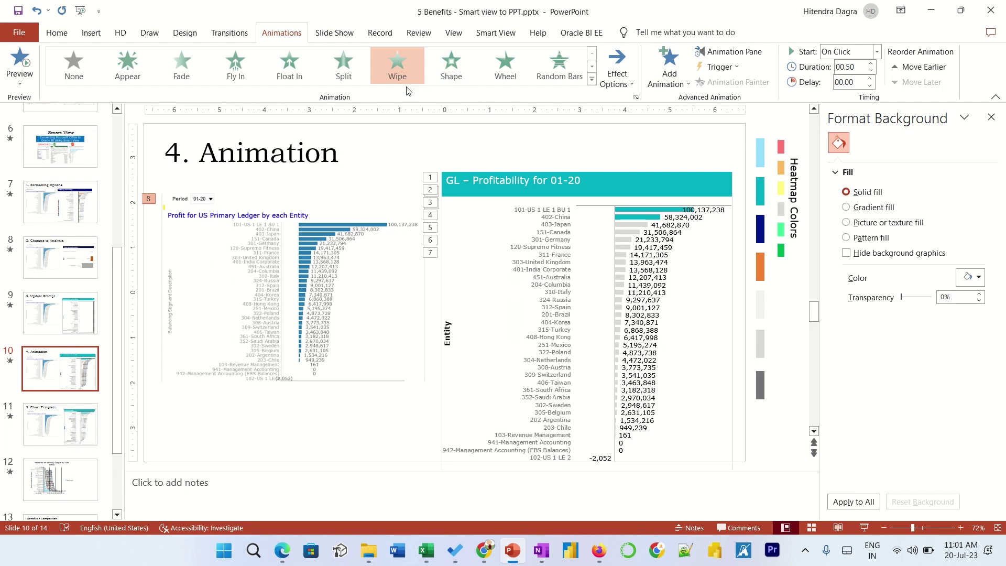
click(184, 73)
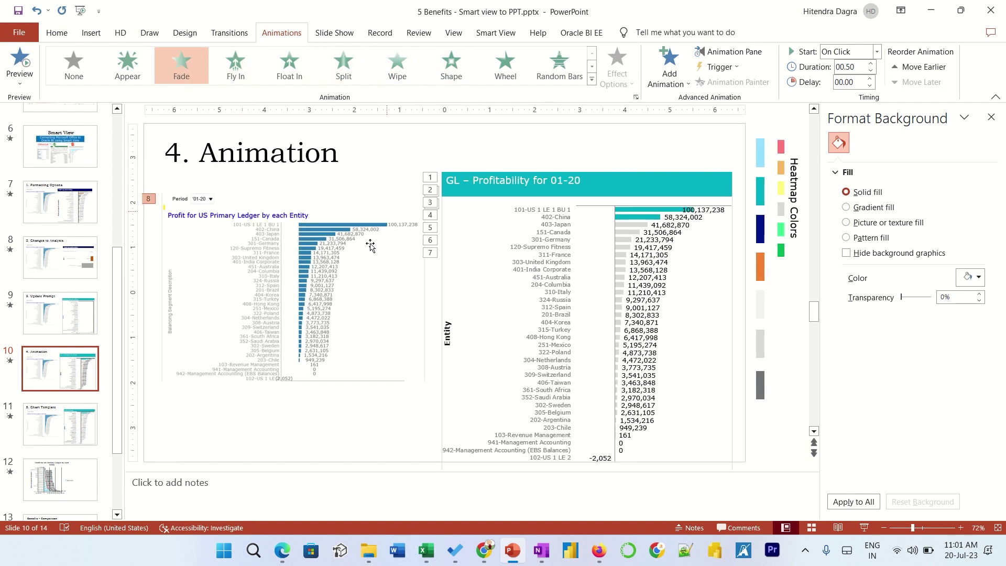
- Remove the GL profitability chart's existing animations in the Animation Pane
click(461, 247)
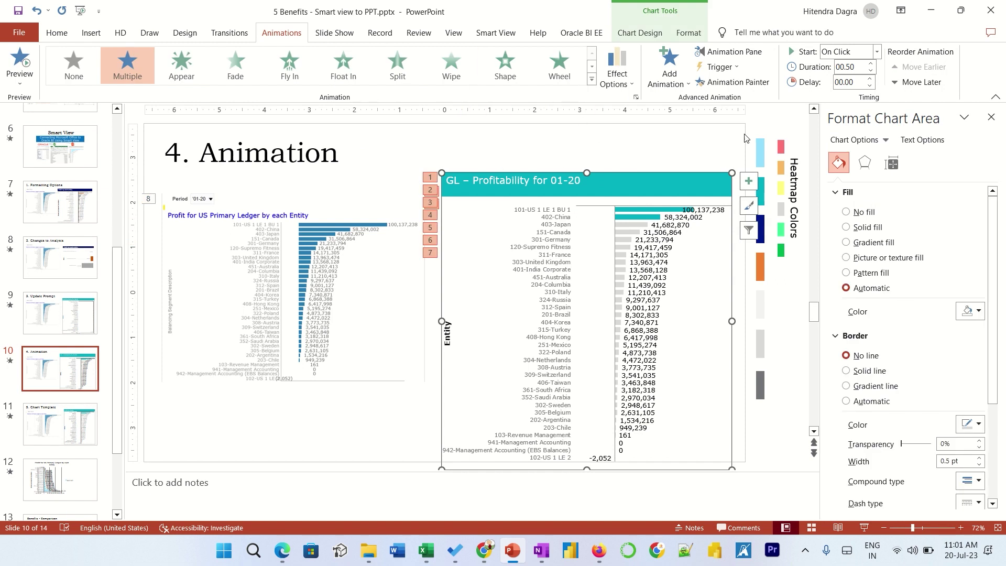
click(738, 51)
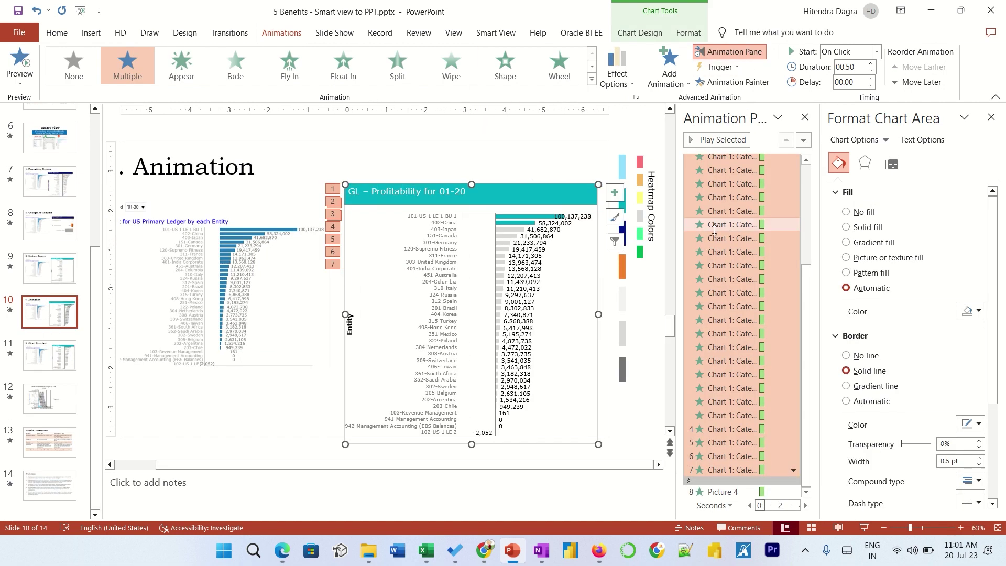
scroll(700, 235, up, 5)
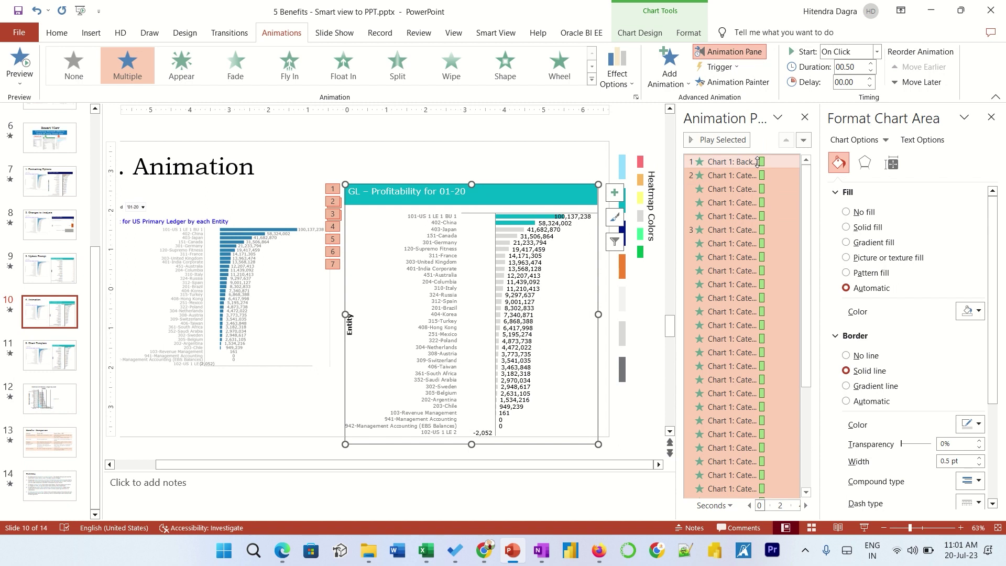
click(792, 161)
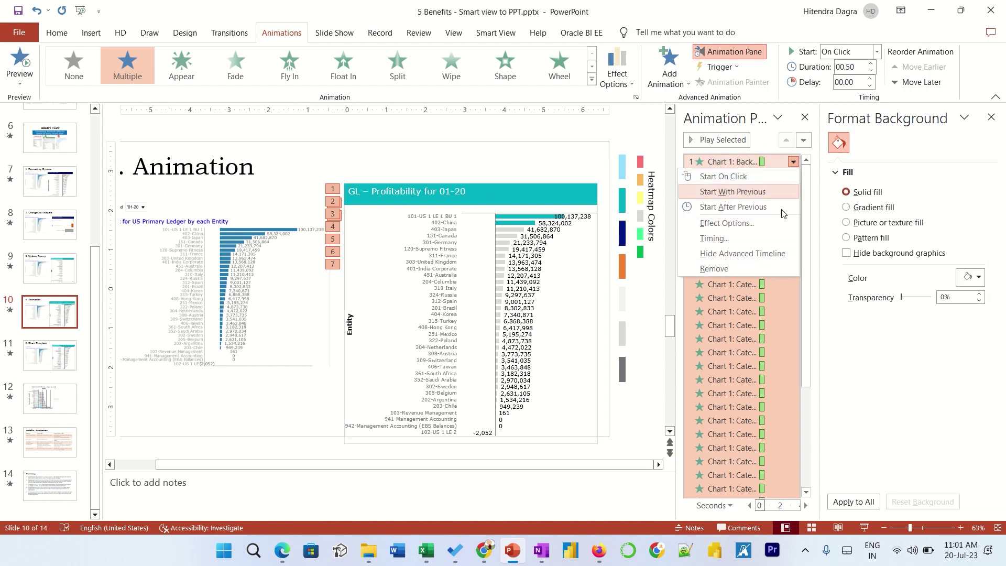
click(734, 269)
click(467, 195)
- Apply a Fade entrance By Category to the chart and select its first four category animations
click(187, 68)
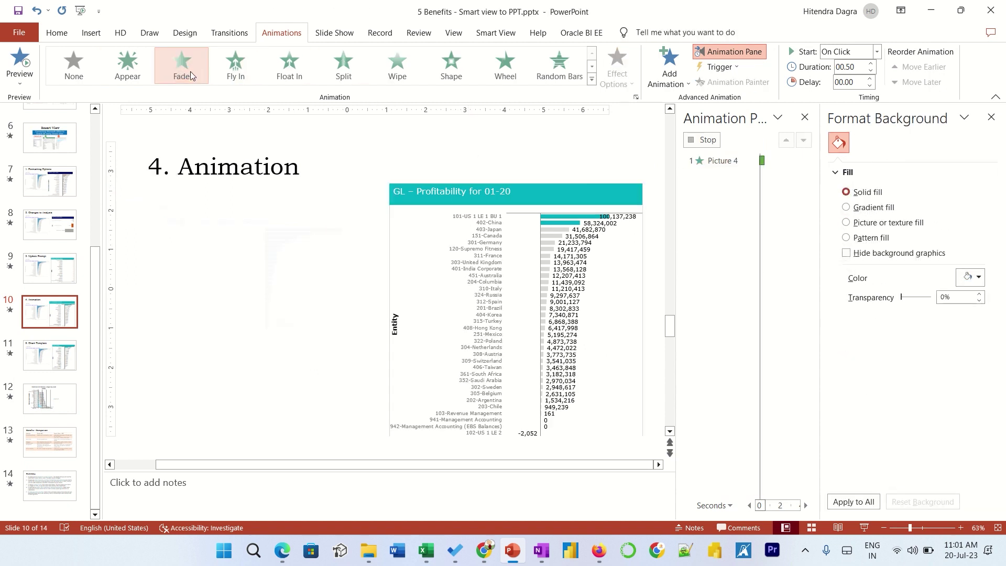
click(624, 87)
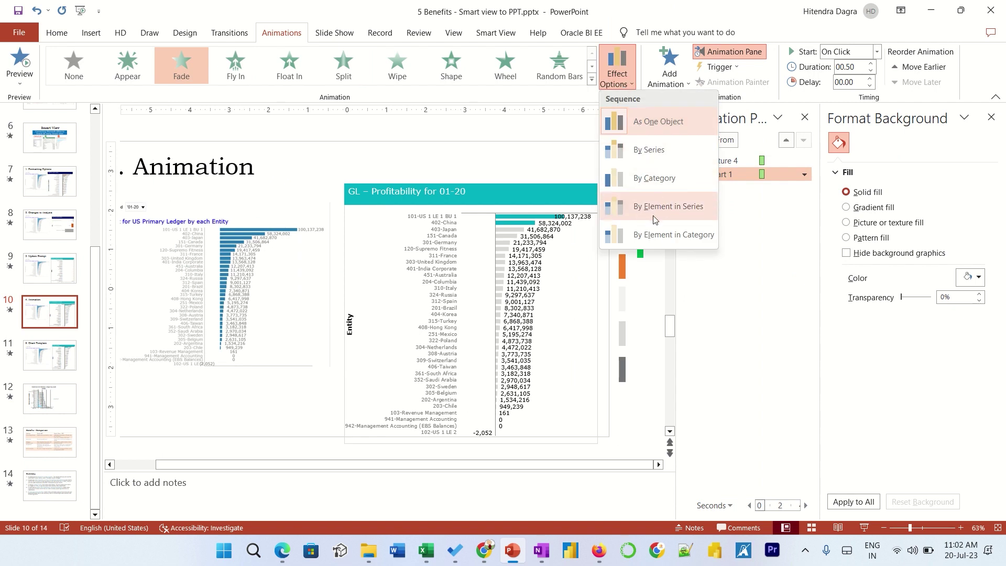
click(655, 192)
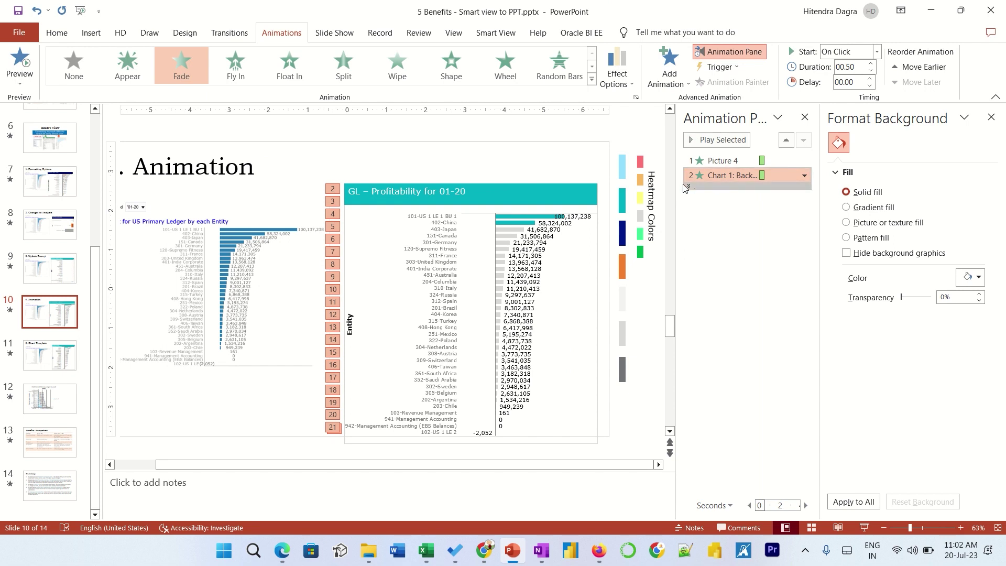
click(685, 187)
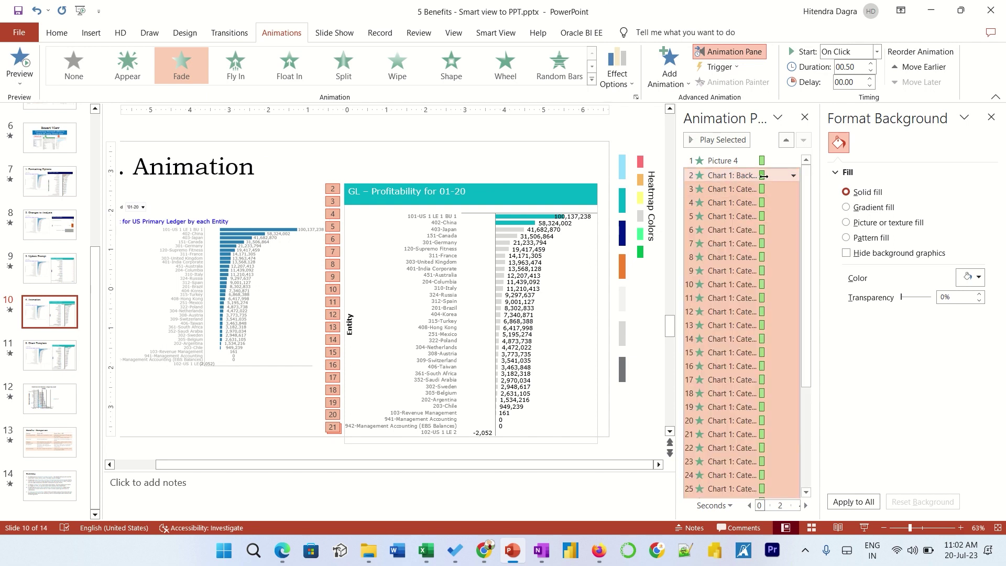
click(733, 189)
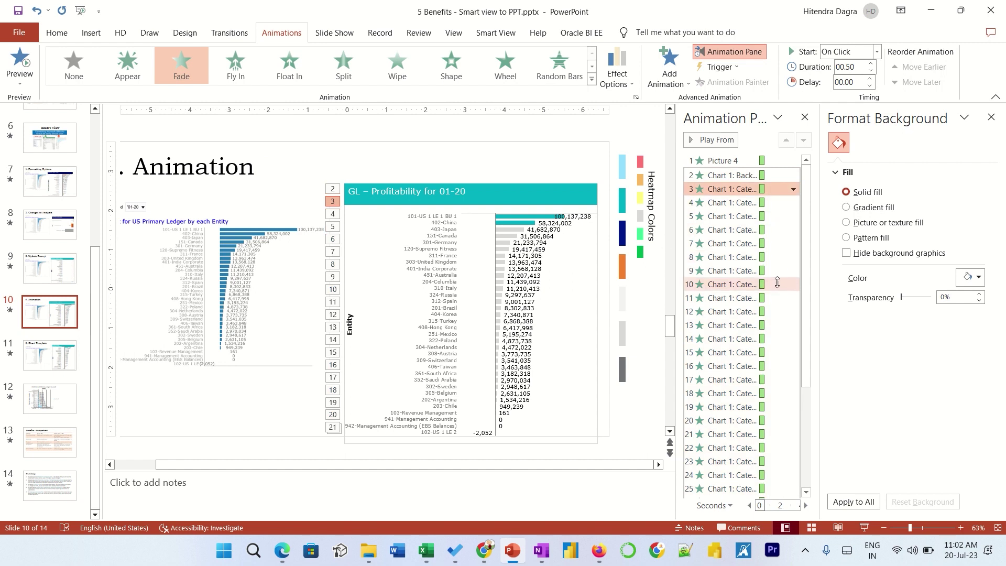
shift+click(781, 231)
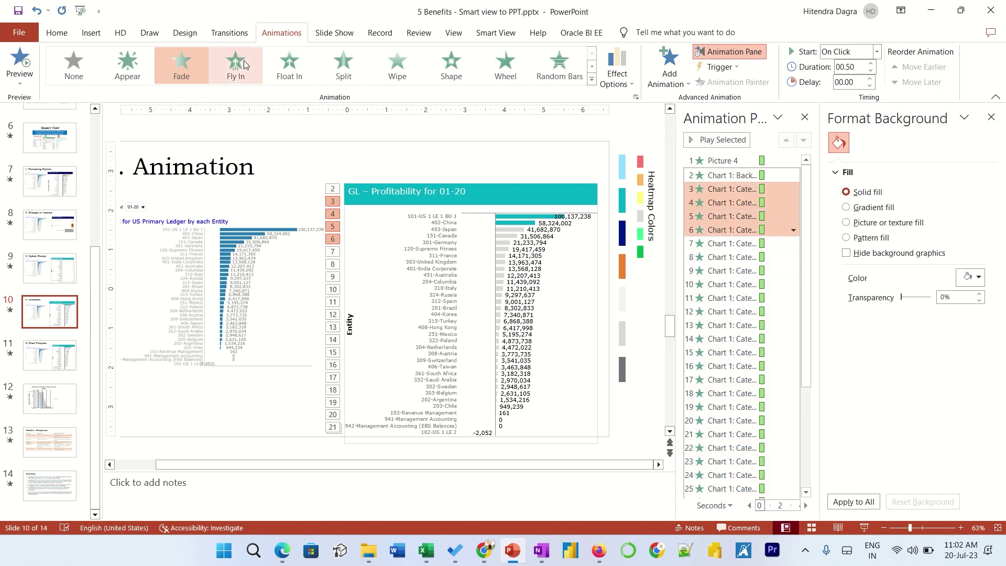
- Make the first four categories Wipe From Left, starting With Previous
click(397, 63)
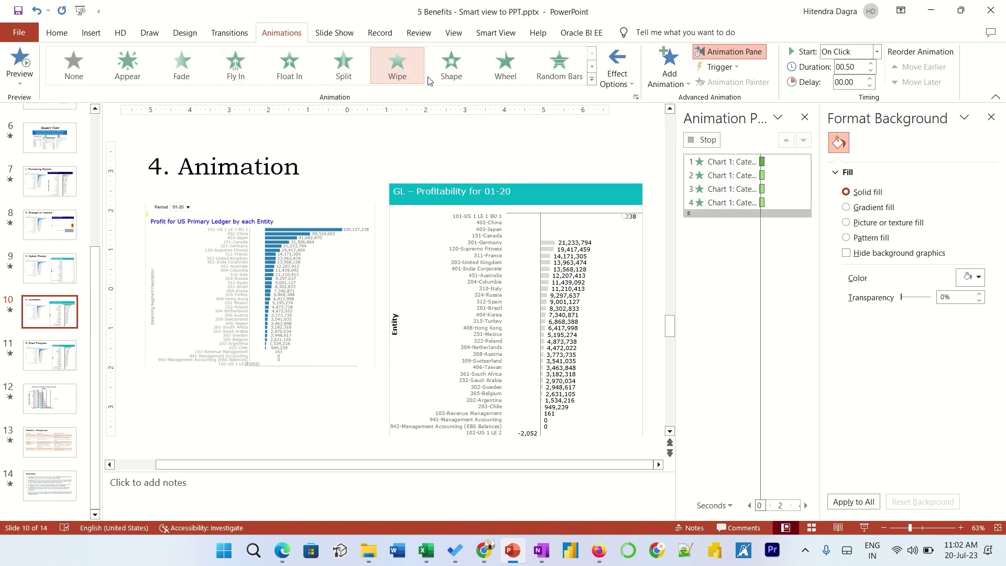
click(616, 77)
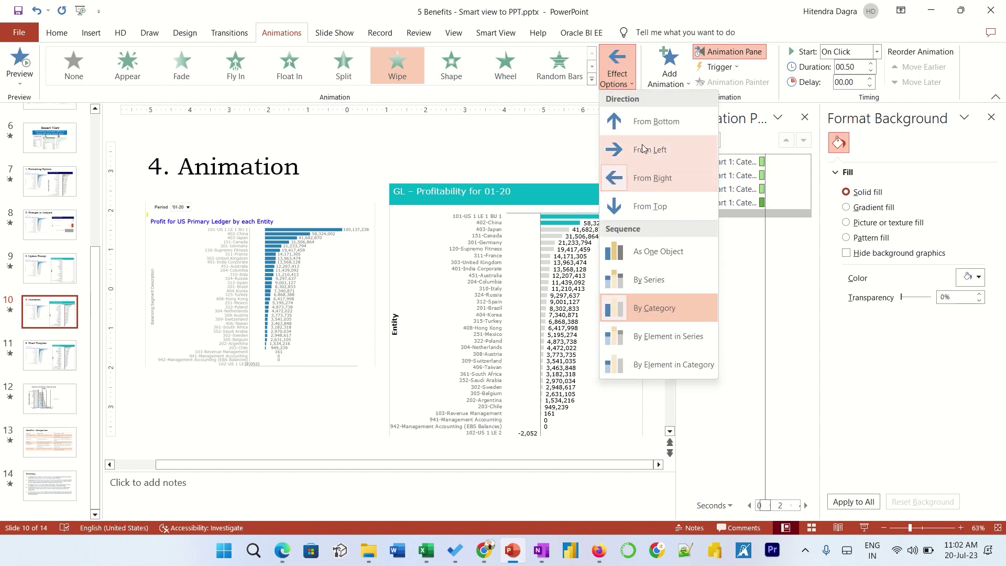
click(644, 152)
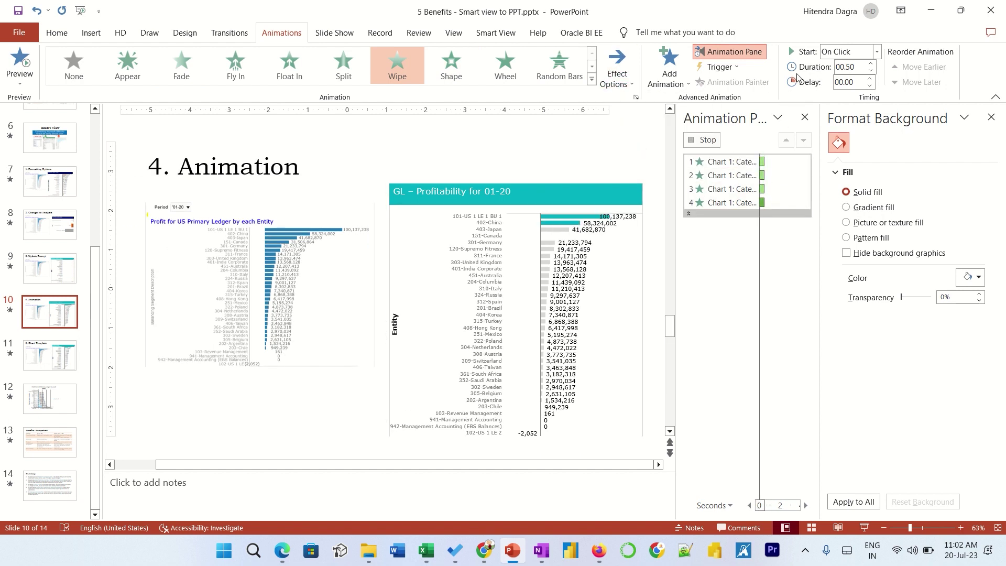
click(859, 53)
click(847, 89)
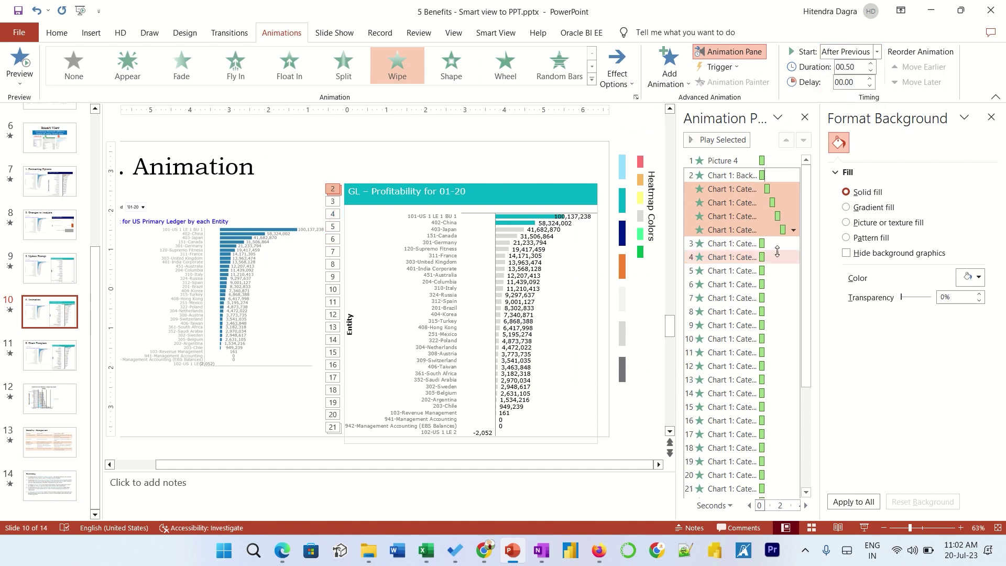
click(865, 53)
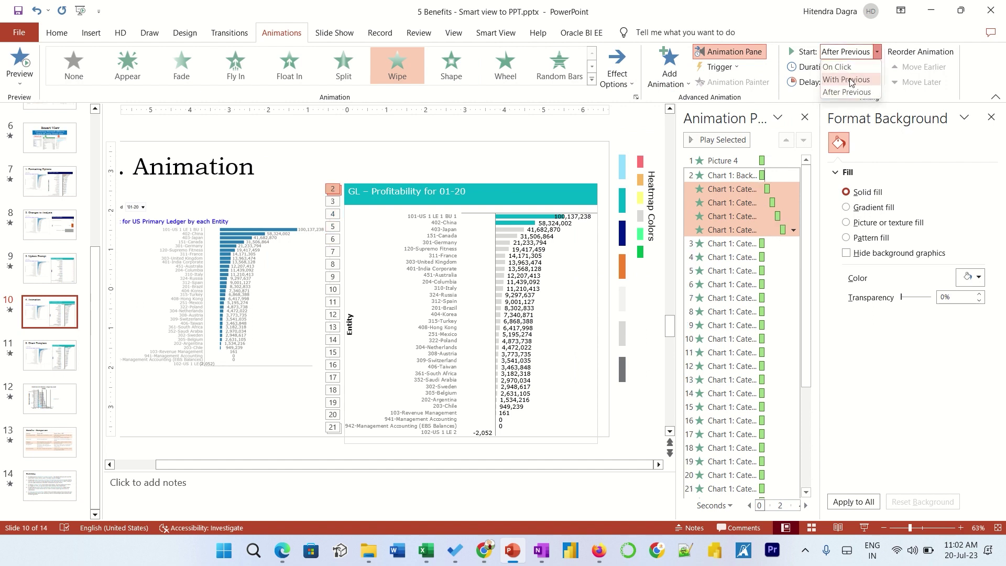
click(848, 80)
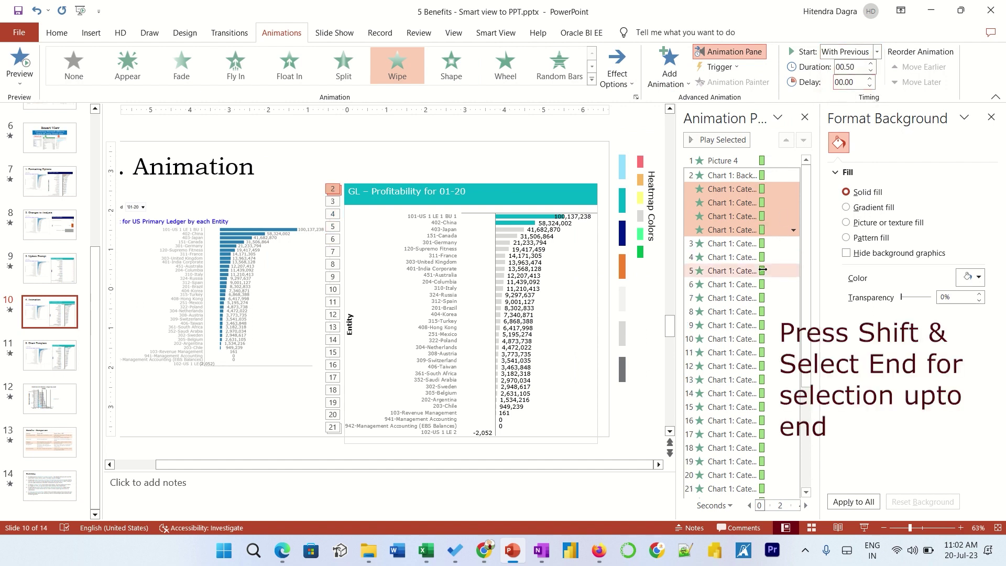
- Set the remaining category fades to With Previous, with the fifth category starting On Click
click(740, 243)
scroll(744, 262, down, 4)
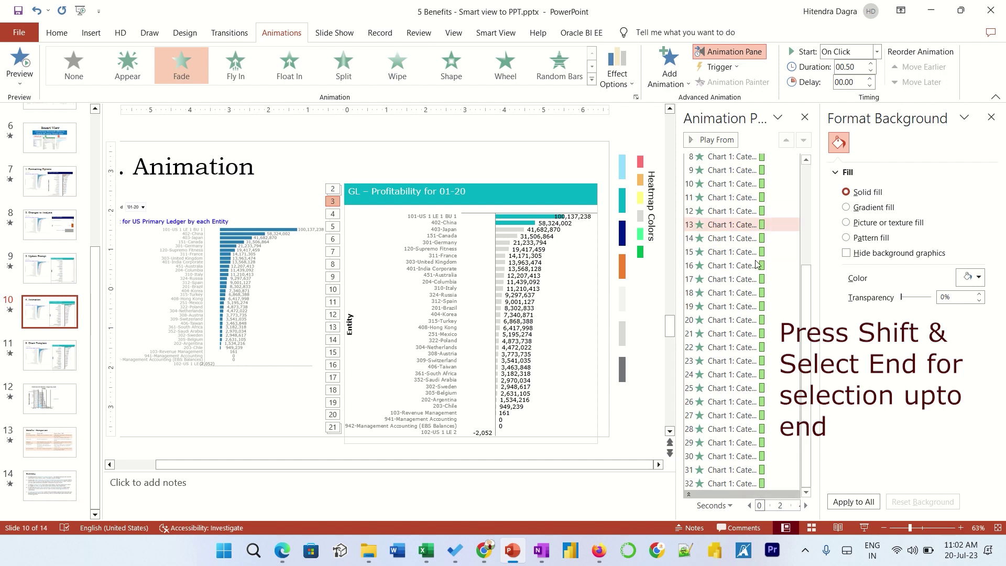
shift+click(768, 482)
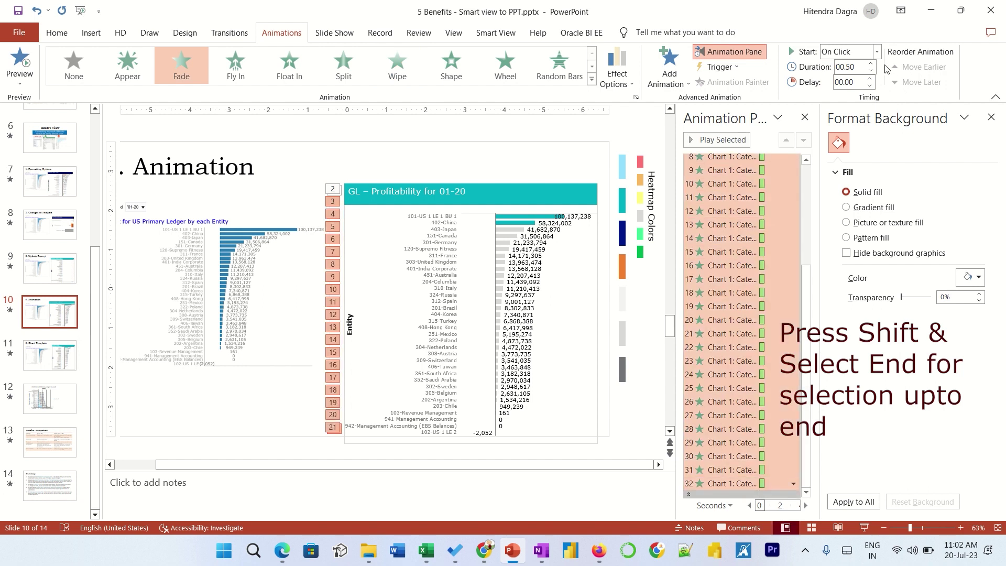
click(877, 52)
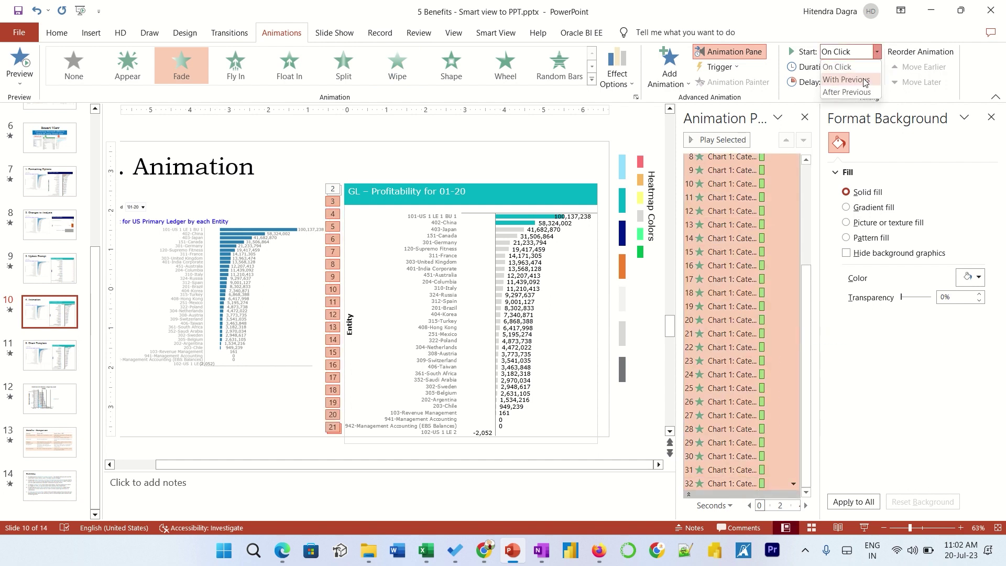
click(863, 81)
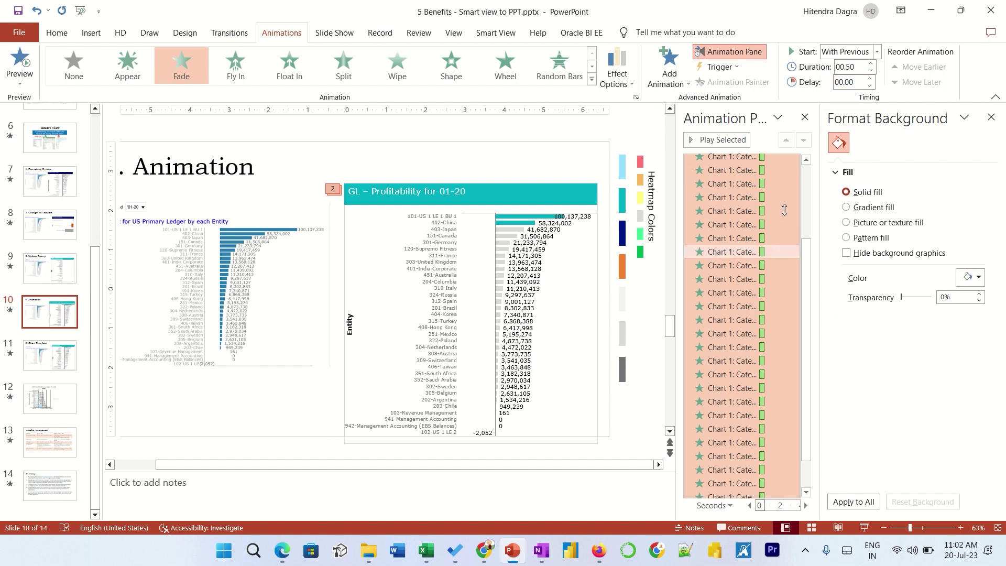
scroll(785, 209, up, 2)
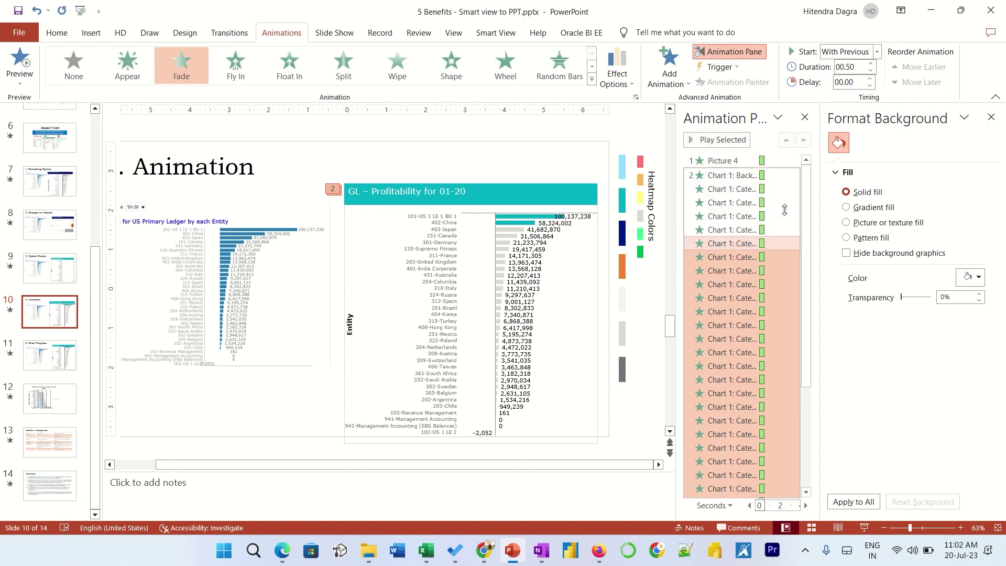
click(704, 244)
click(794, 244)
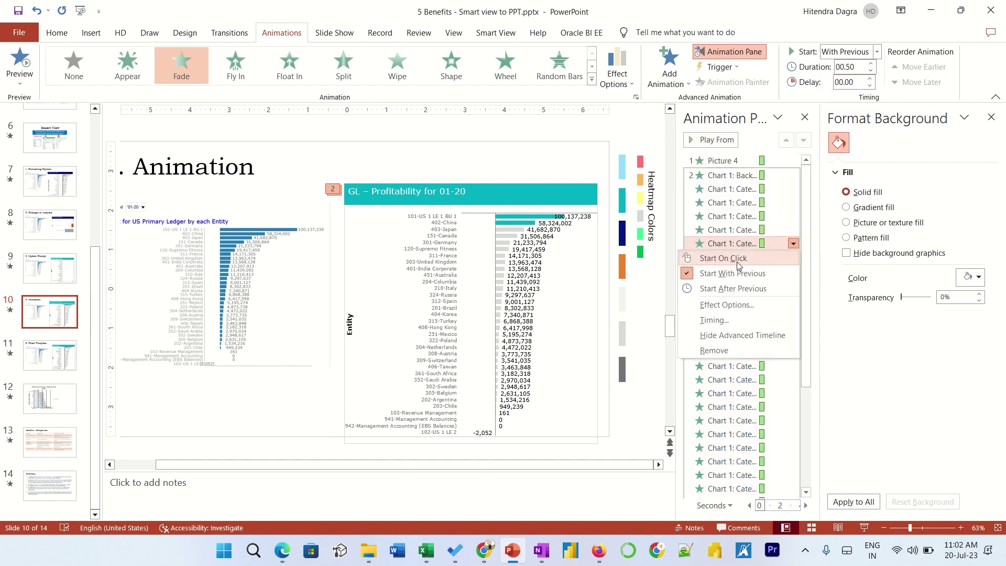
click(733, 262)
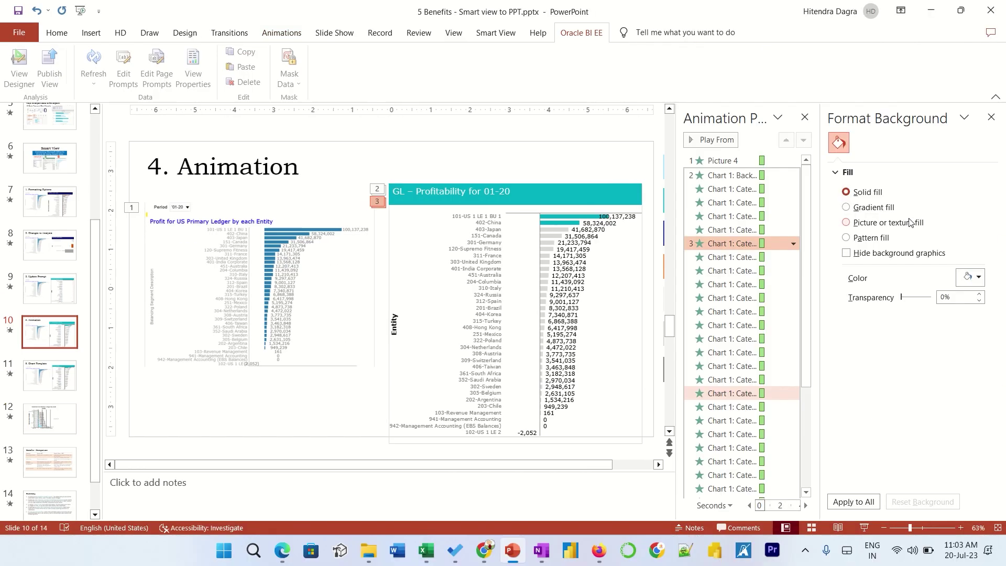
- On the Chart Template slide, bring up the Profit by Entity plot area's Save as Template menu
click(71, 359)
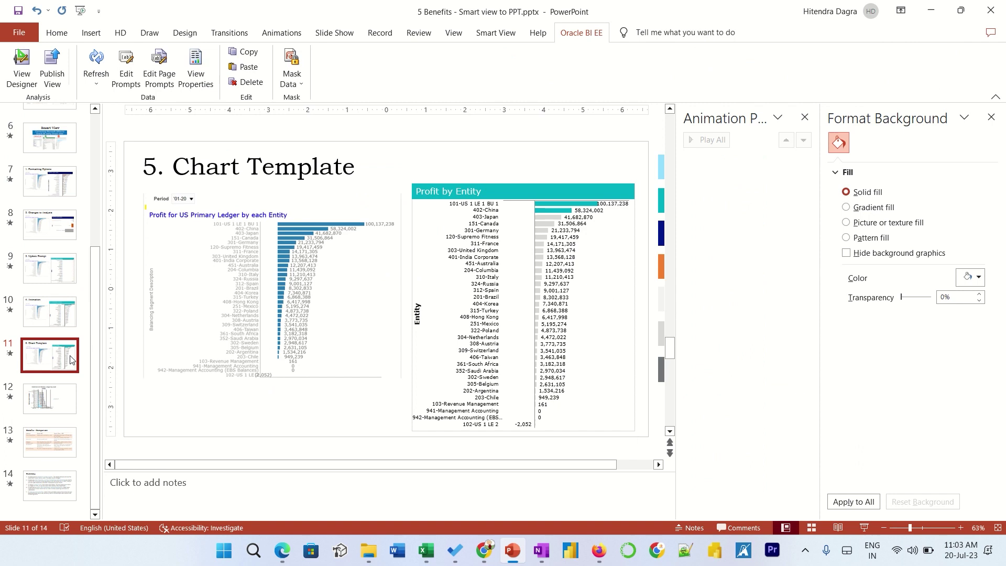
click(609, 268)
right_click(610, 268)
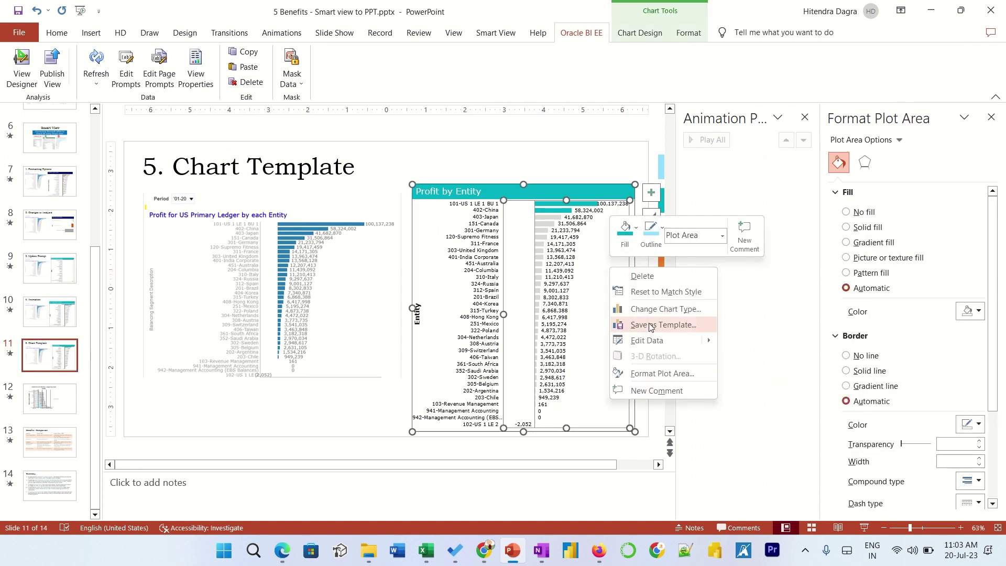